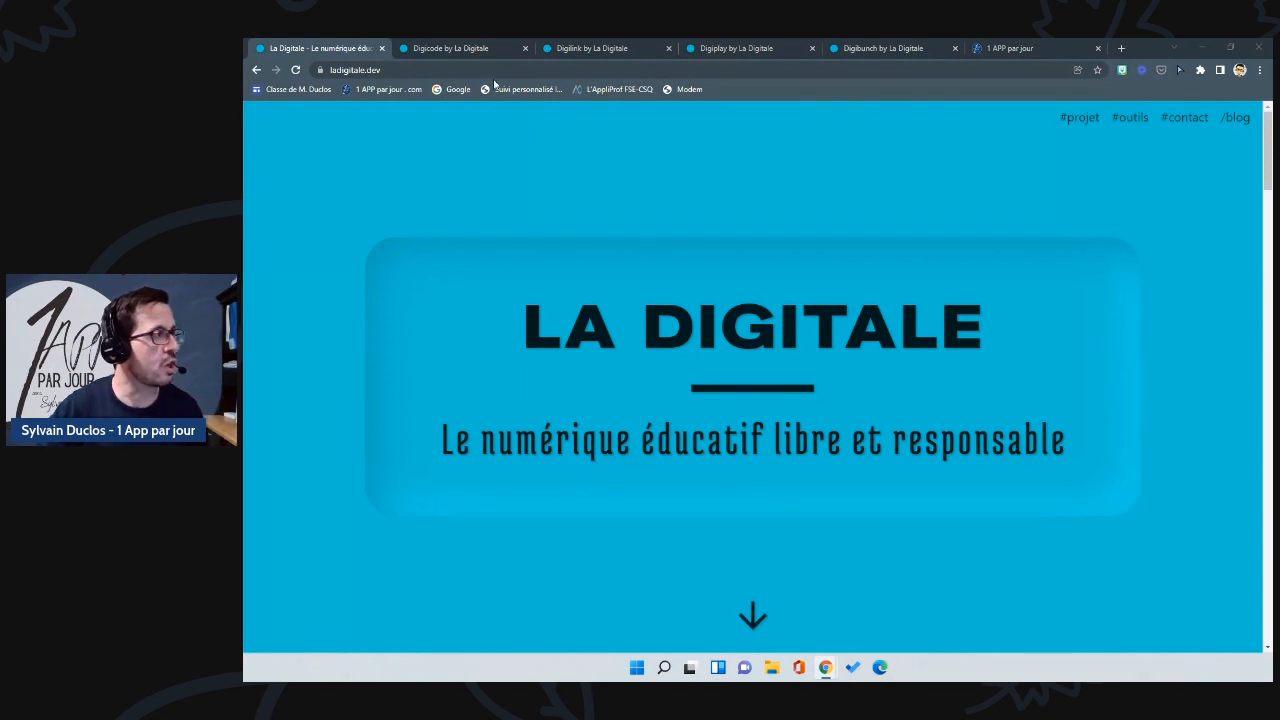
Browse the La Digitale tool catalogue, then go to the Digicode QR code generator
scroll(597, 333, "down", 15)
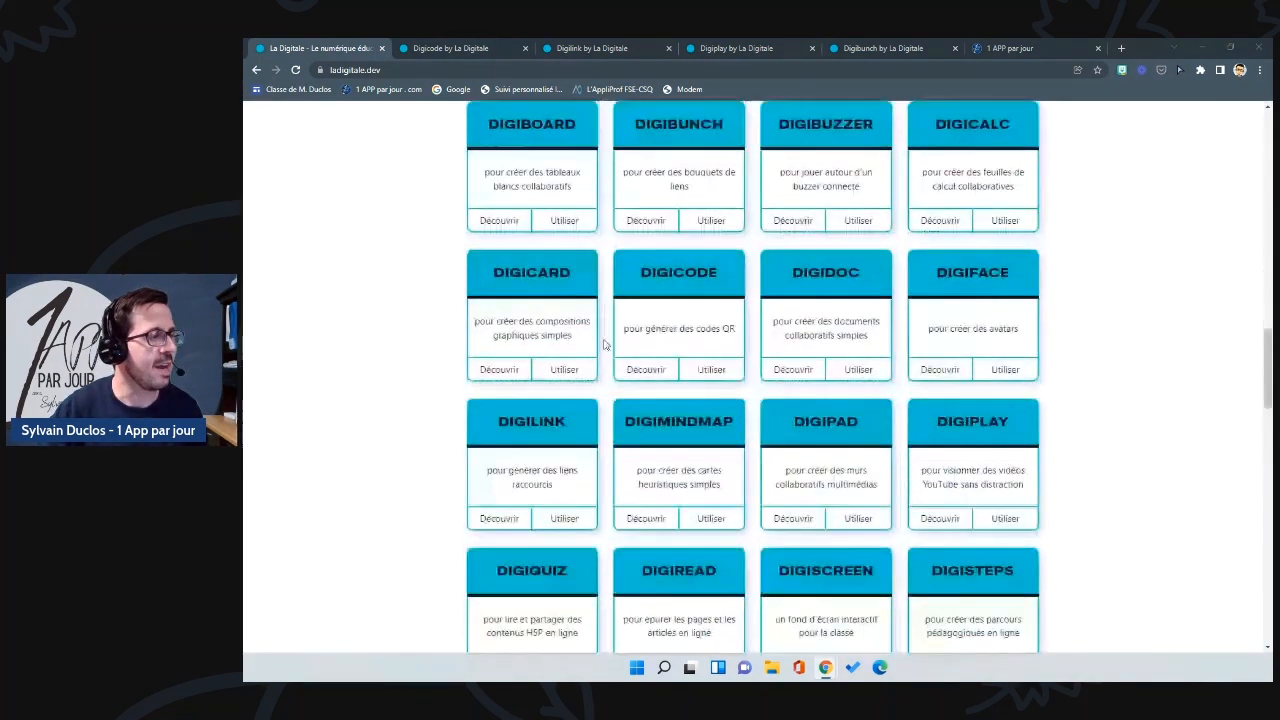
scroll(759, 233, "up", 2)
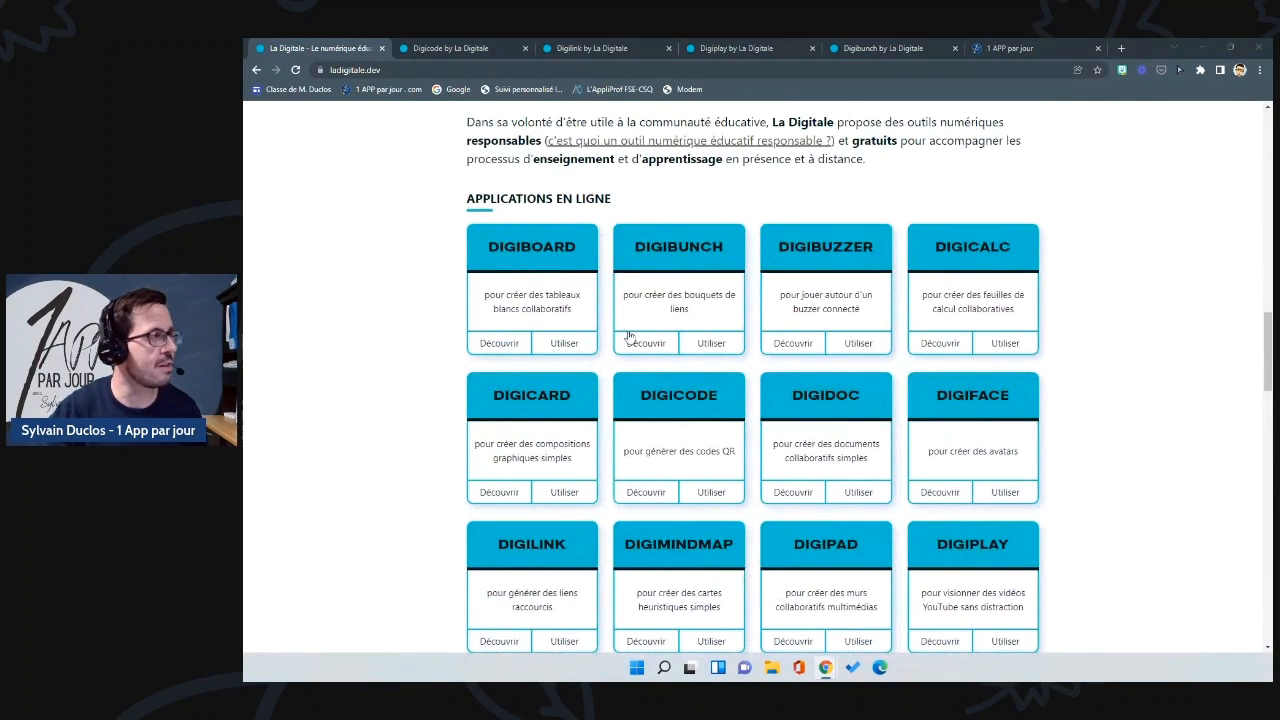
left_click(452, 48)
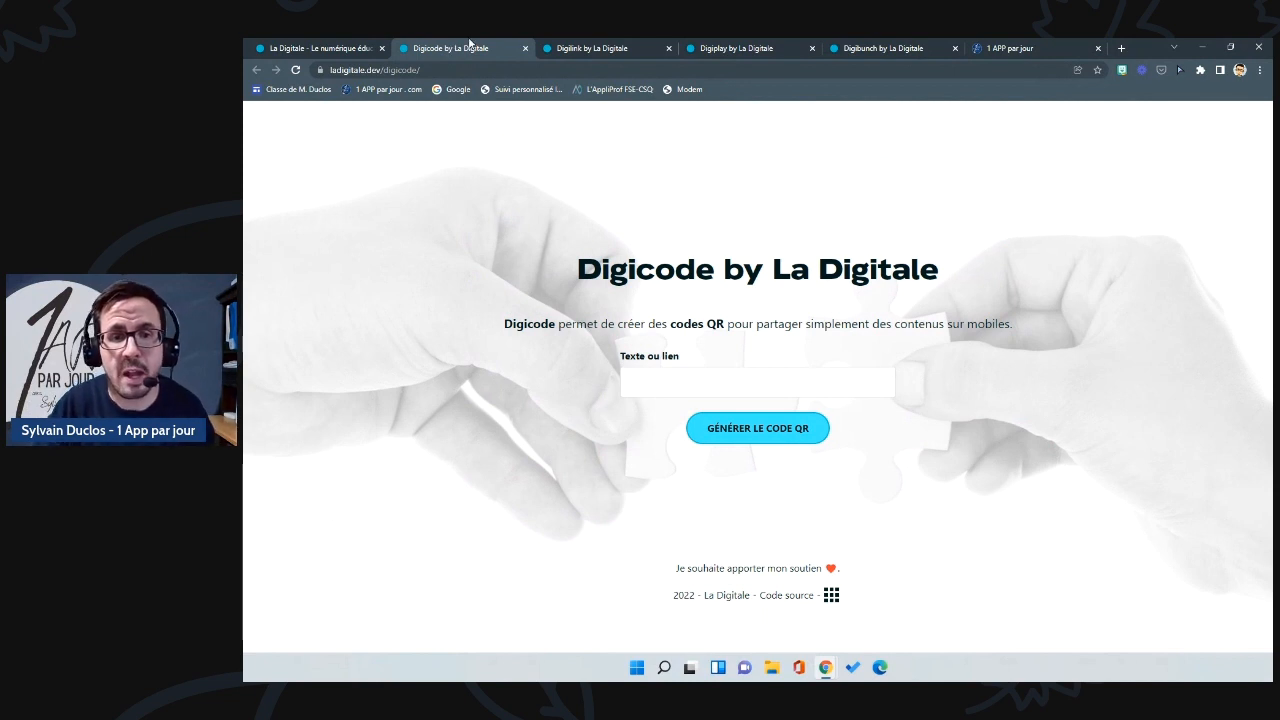
Copy the 1 APP par jour site address and generate a Digicode QR code from it
left_click(1021, 51)
left_click(558, 69)
key("ctrl+c")
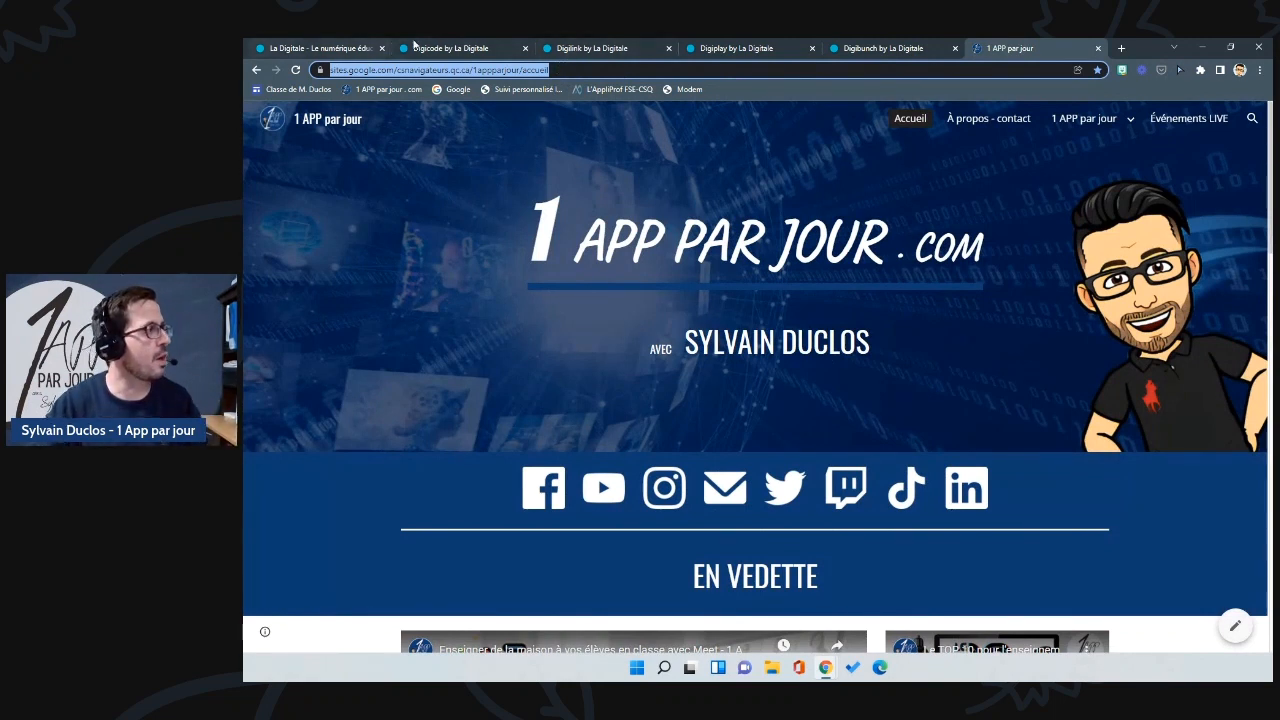
left_click(451, 49)
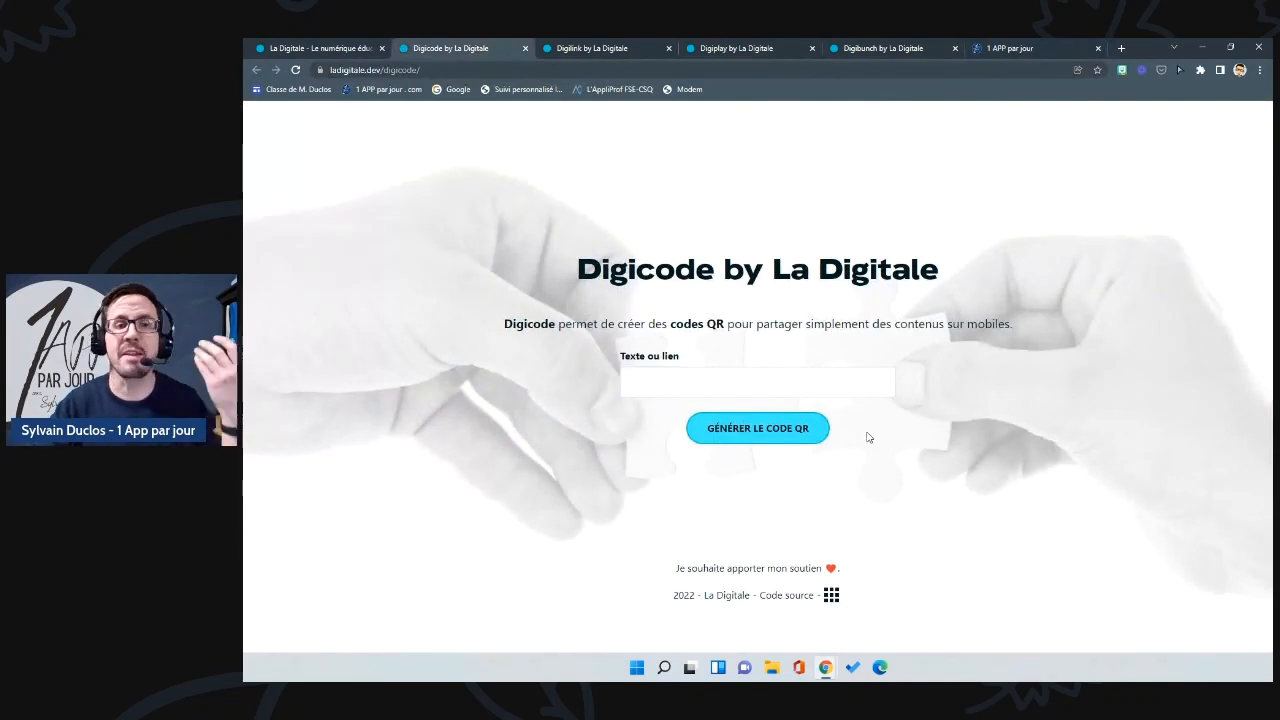
left_click(714, 382)
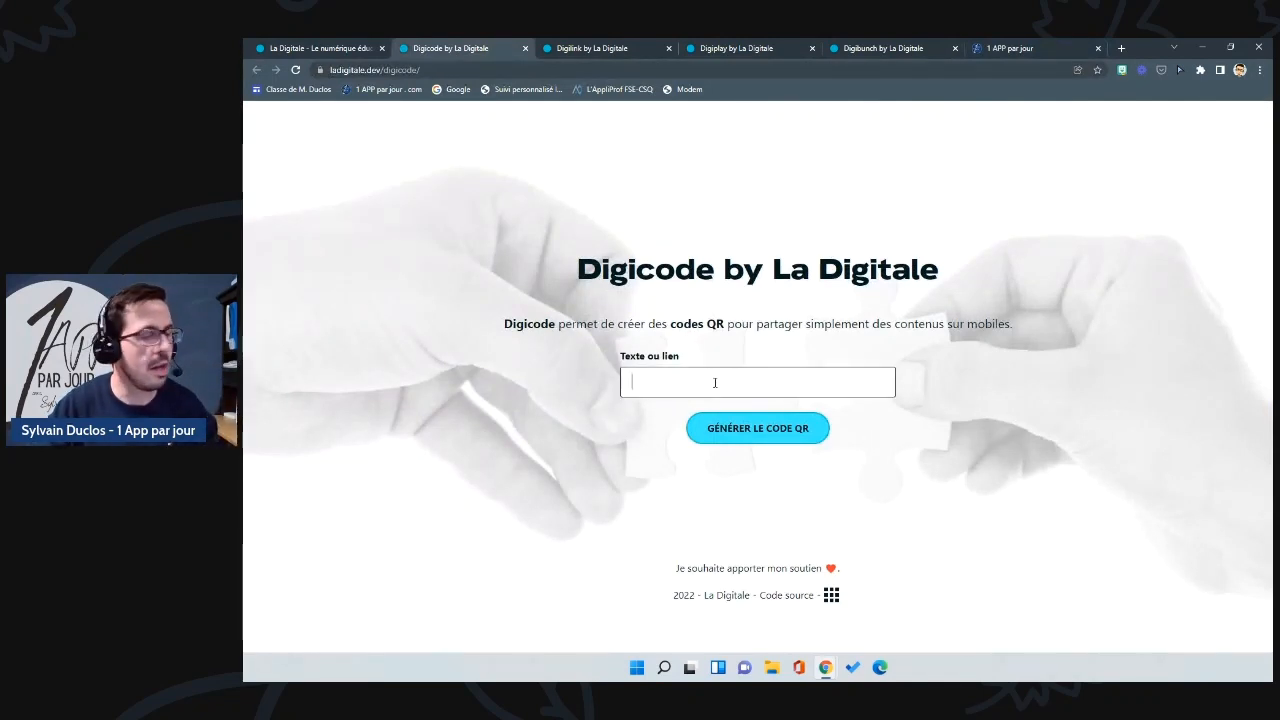
key("ctrl+v")
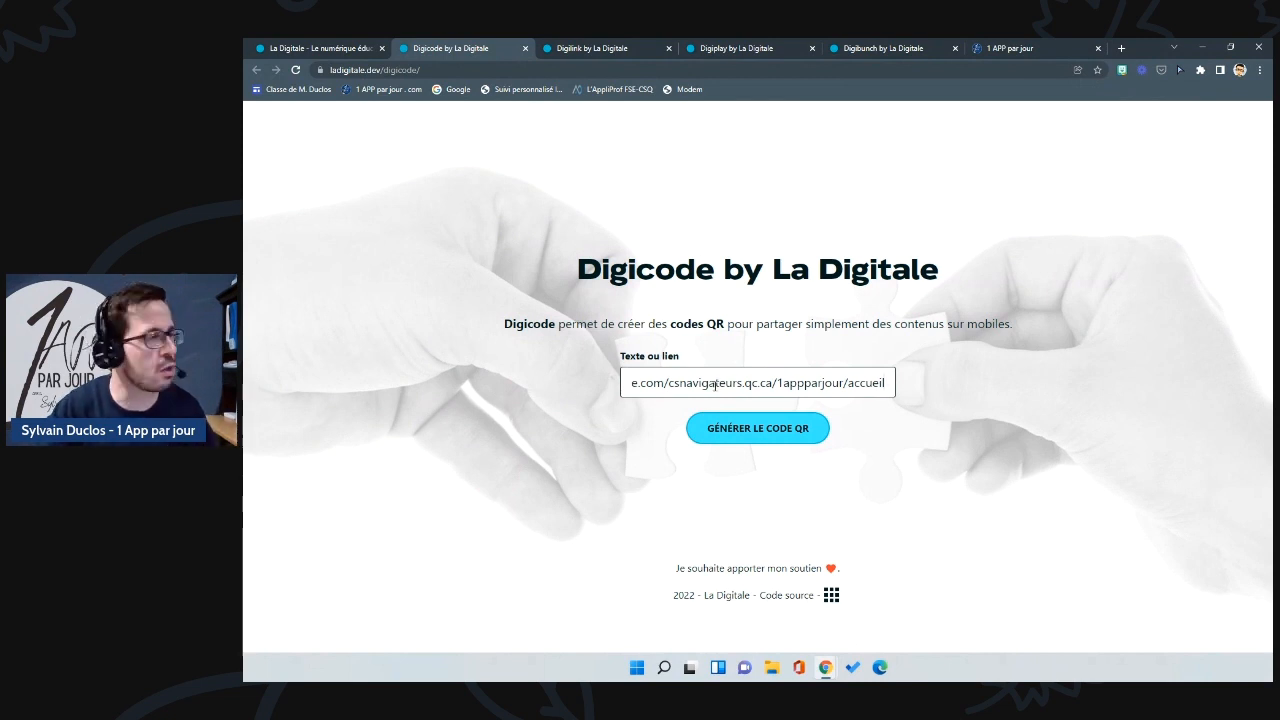
left_click(771, 432)
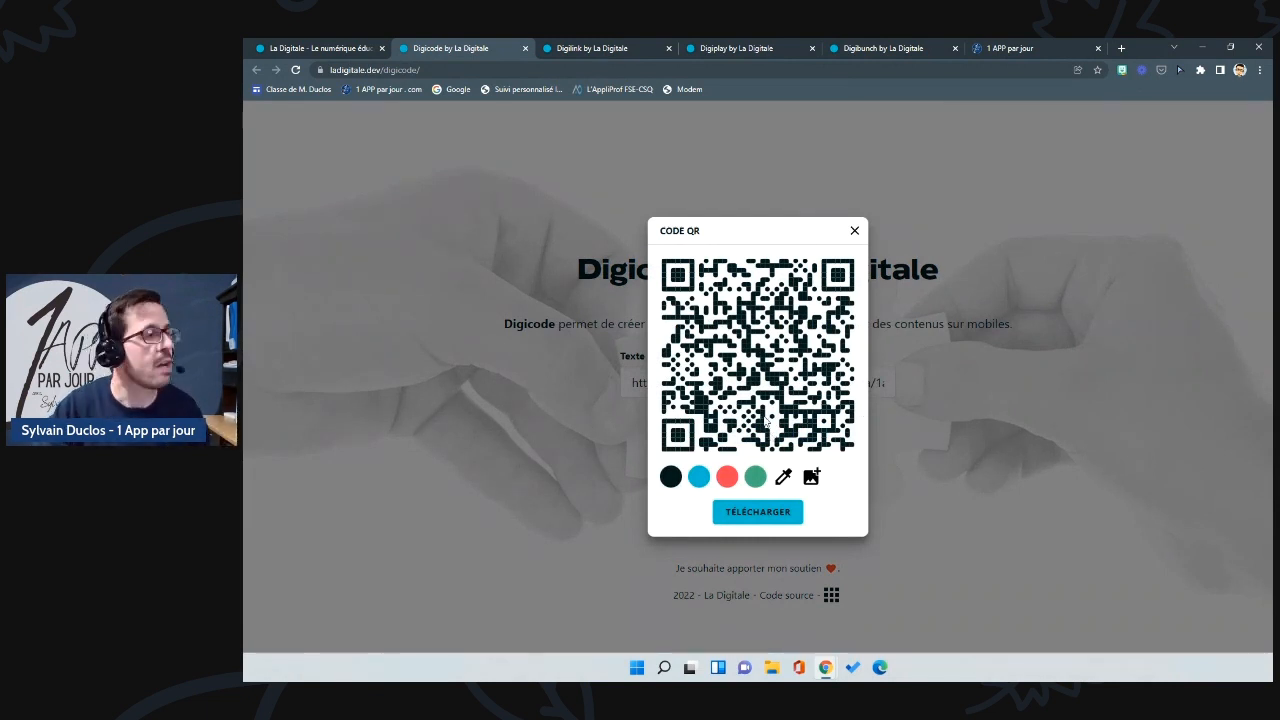
left_click(813, 479)
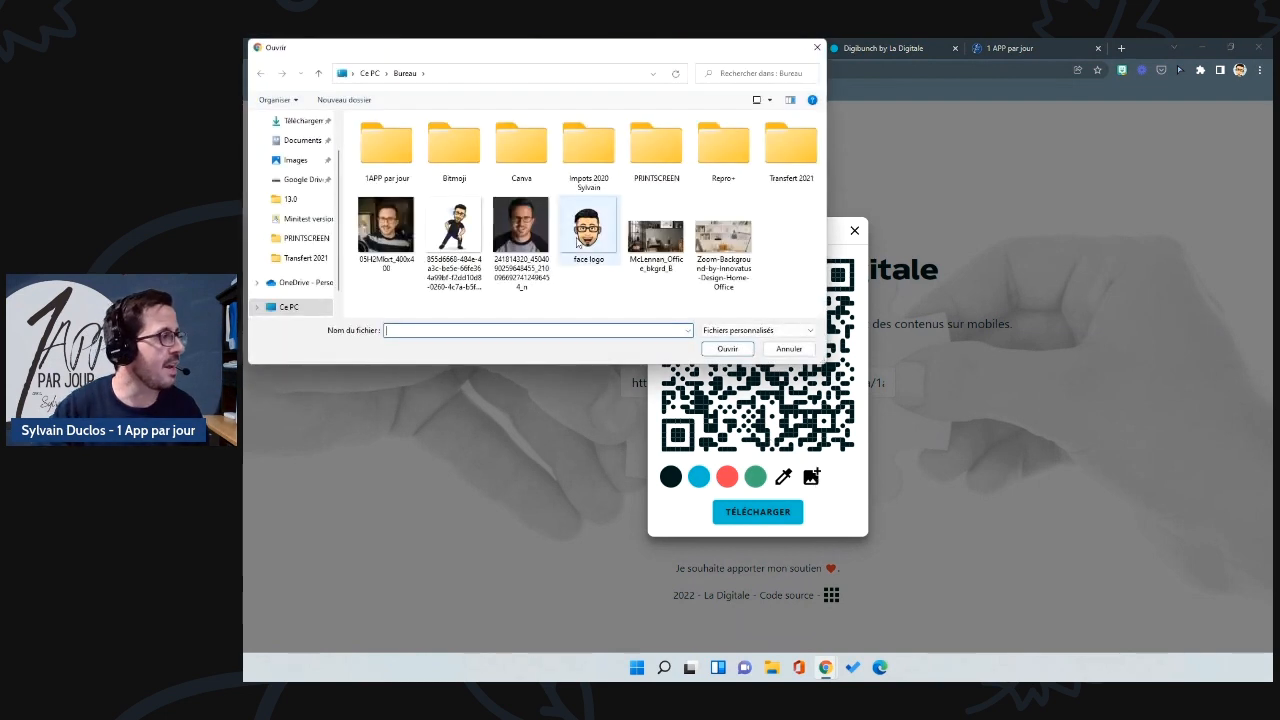
Place the face logo in the QR code's centre and download it as code-qr.png
left_click(588, 230)
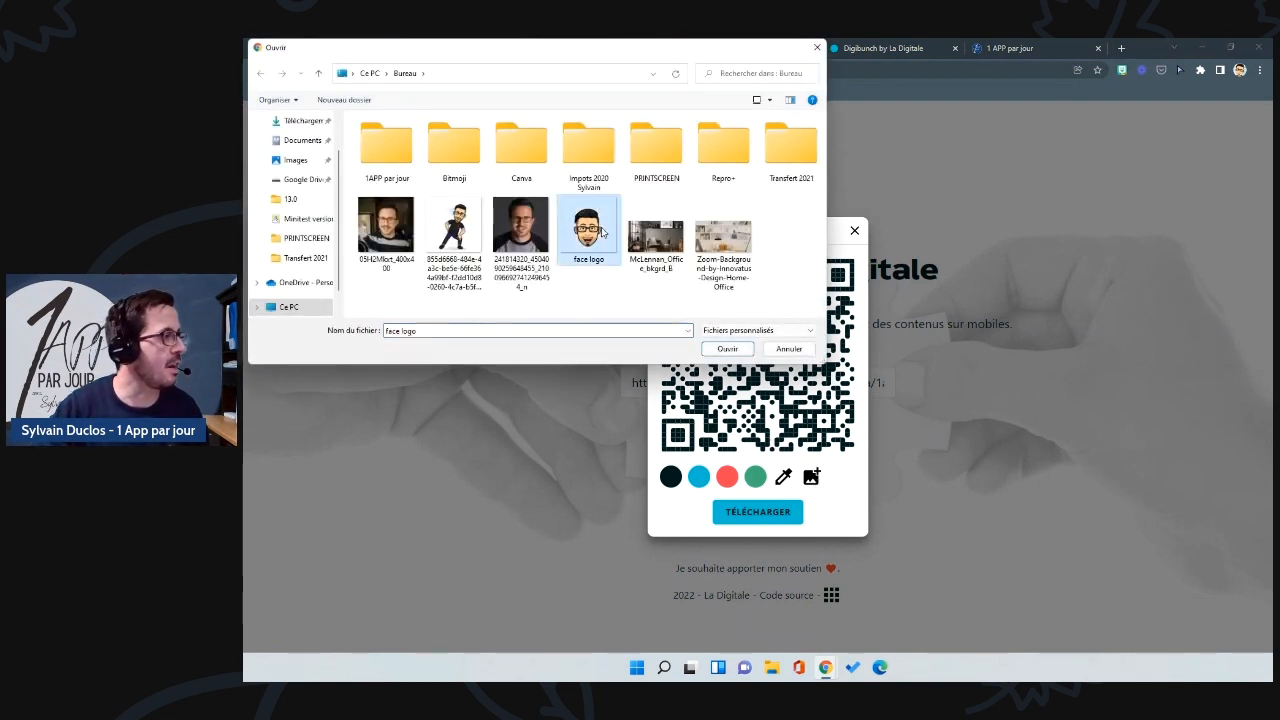
left_click(727, 349)
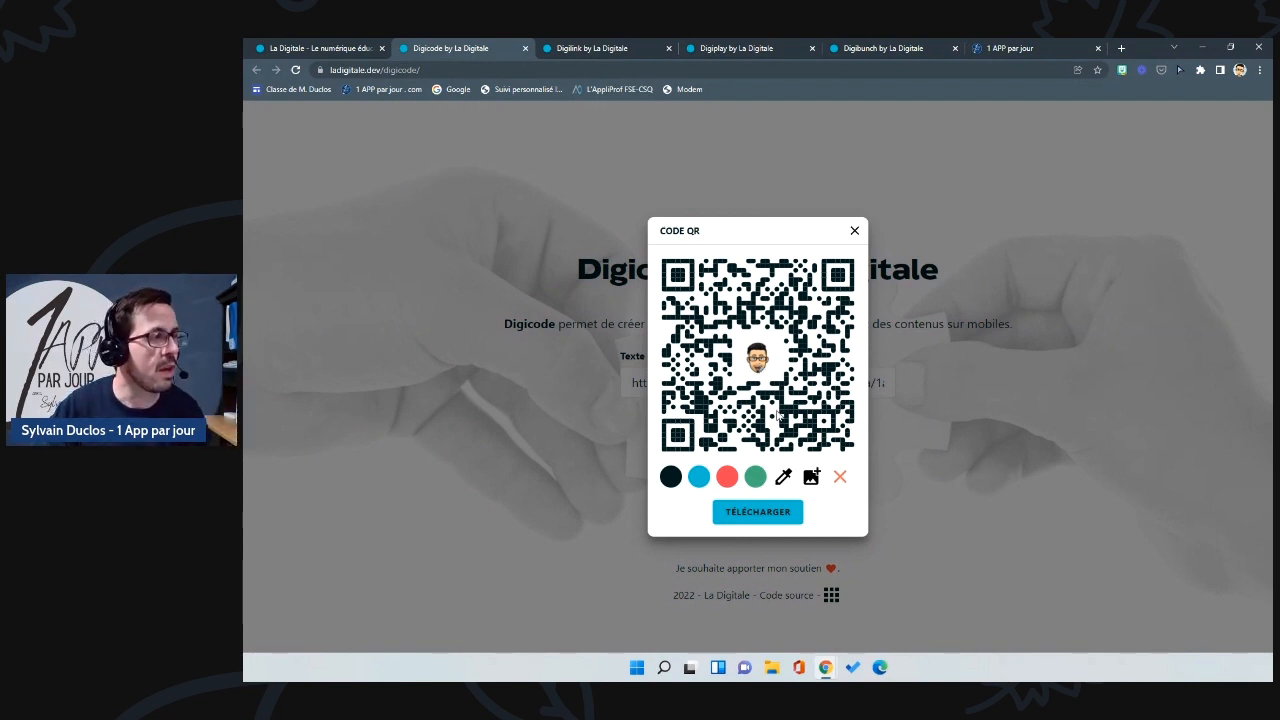
left_click(765, 527)
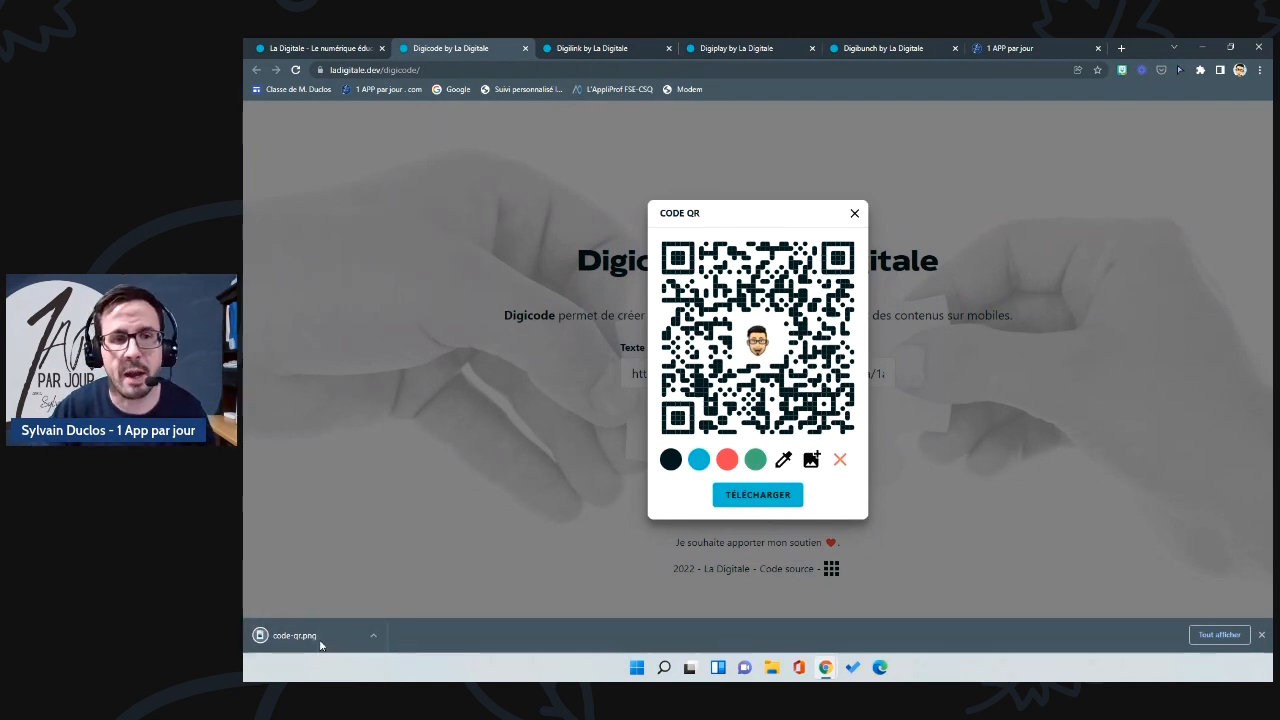
left_click(1261, 634)
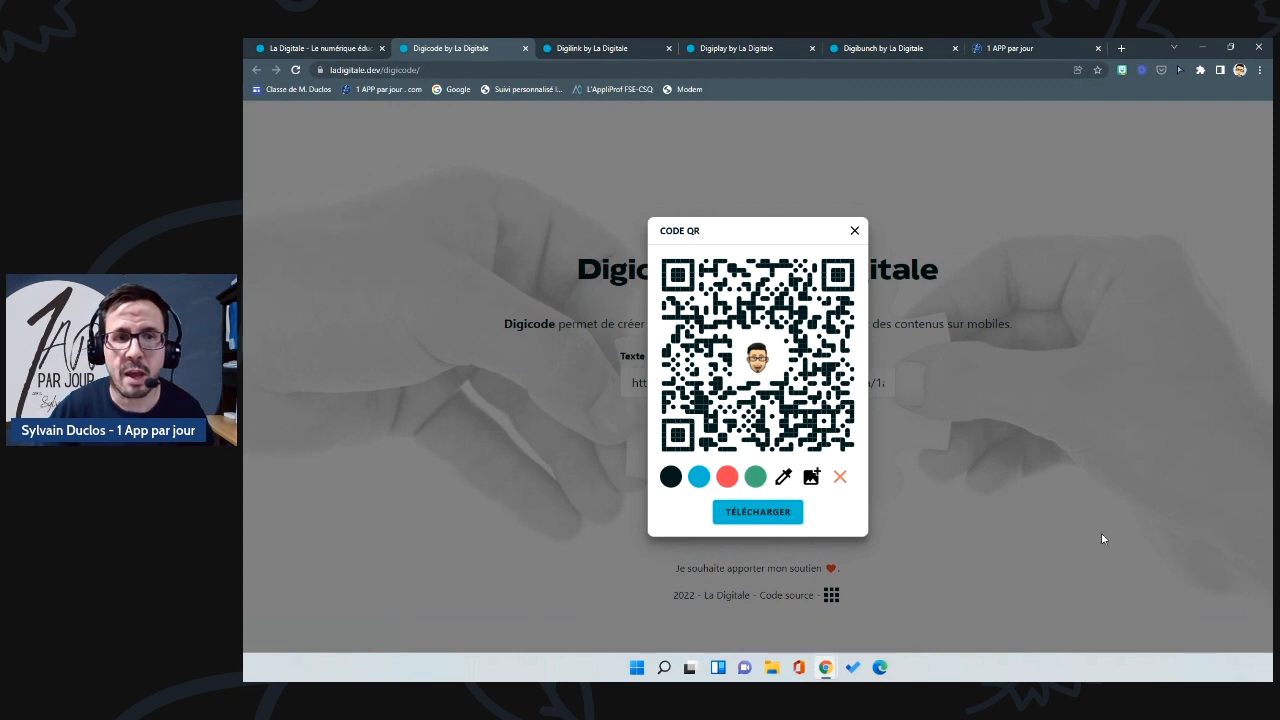
left_click(854, 231)
left_click(622, 50)
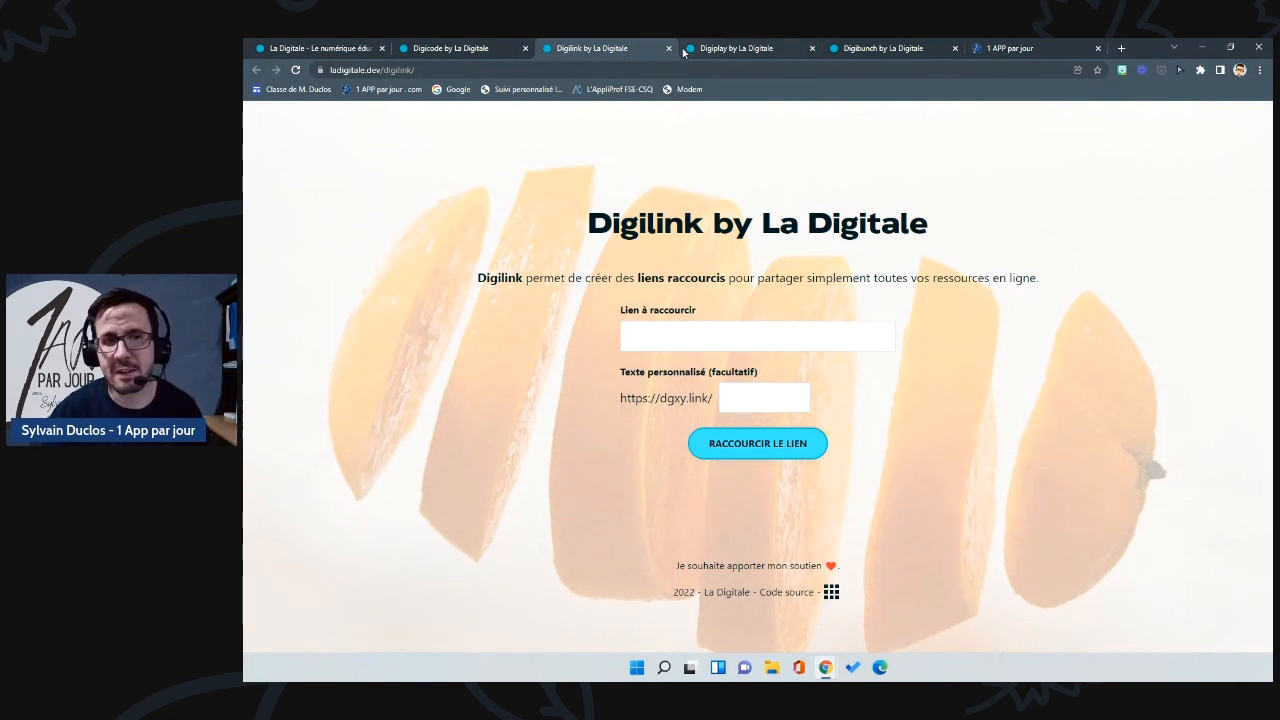
Shorten the 1 APP par jour address to dgxy.link/1parjour in Digilink and copy it
left_click(683, 341)
key("ctrl+v")
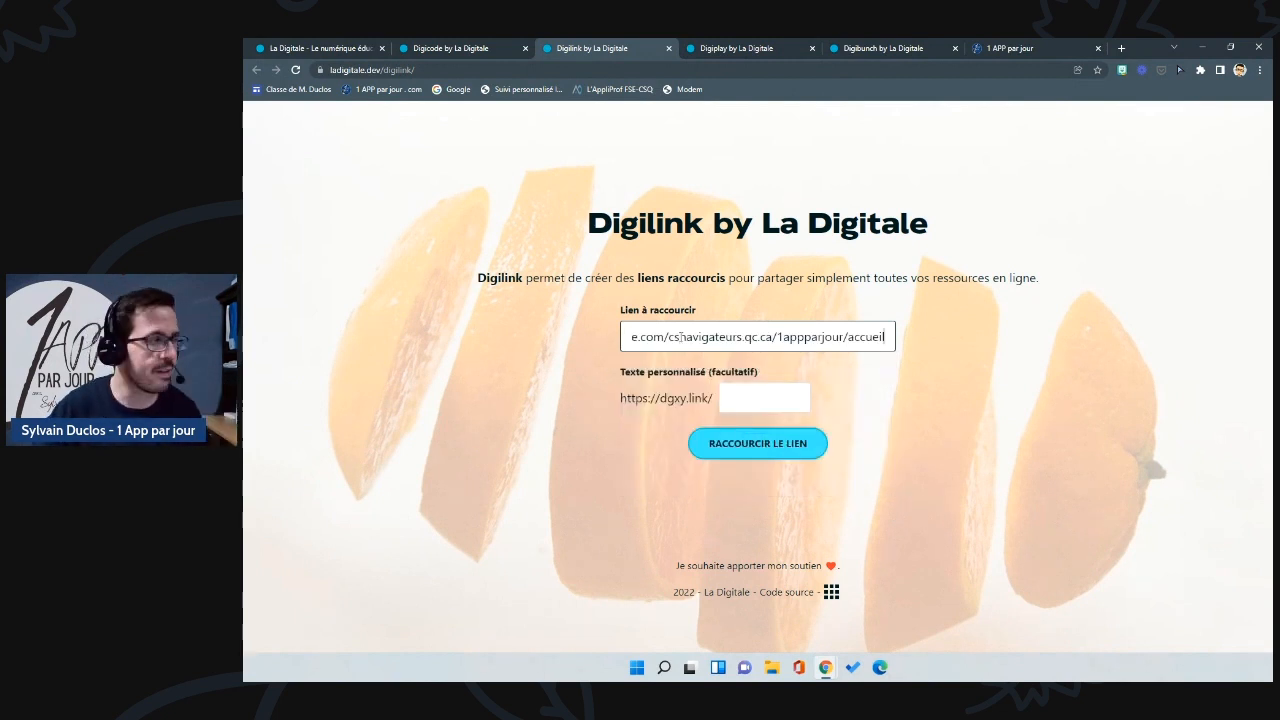
left_click(741, 400)
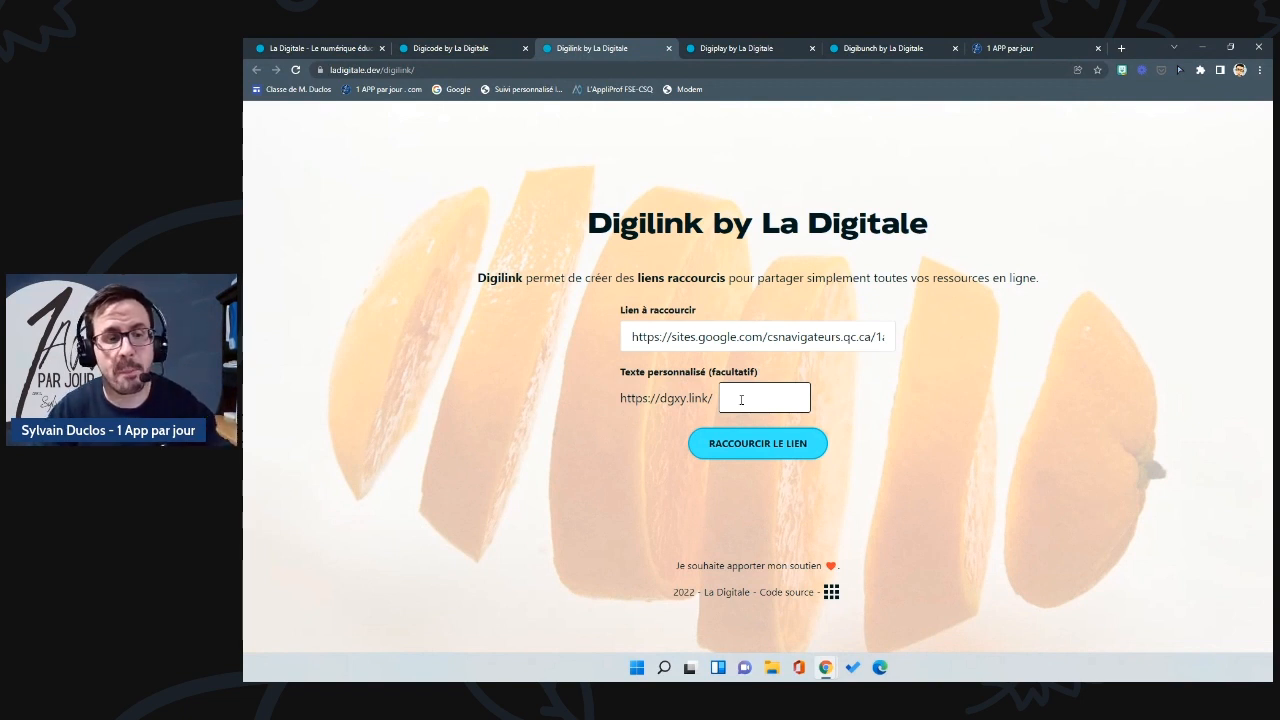
type("1pa")
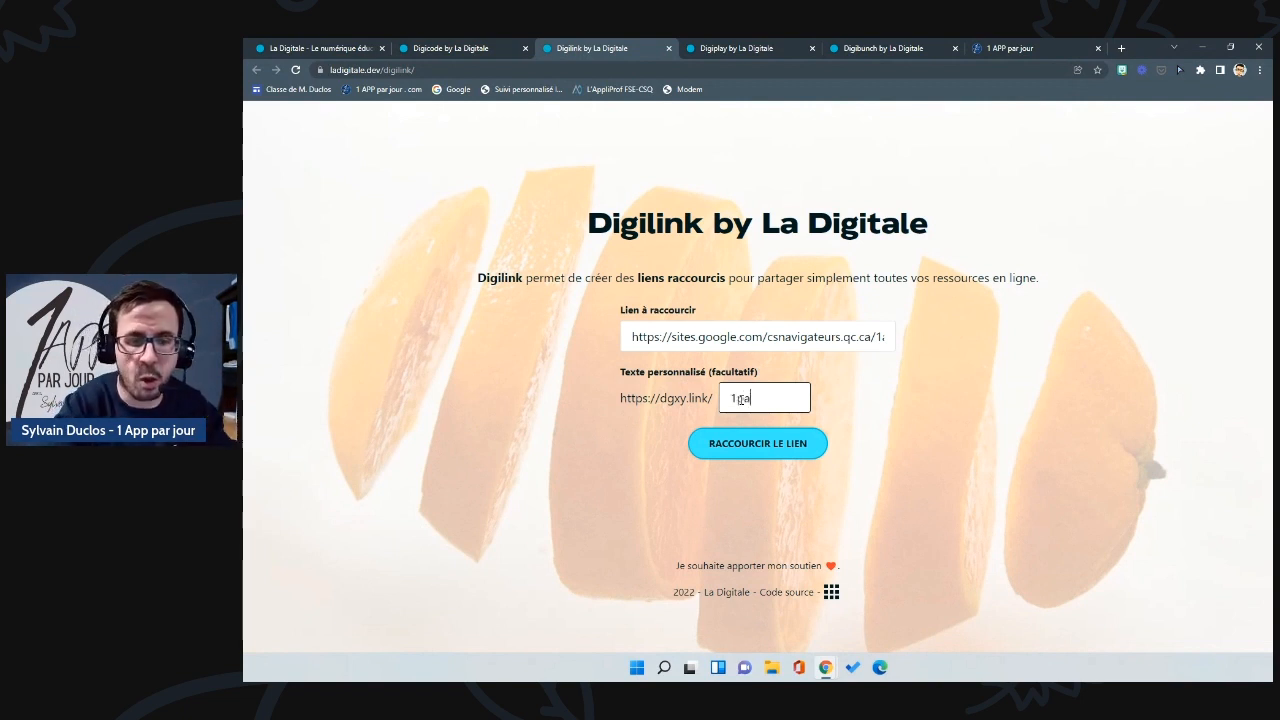
type("rjour")
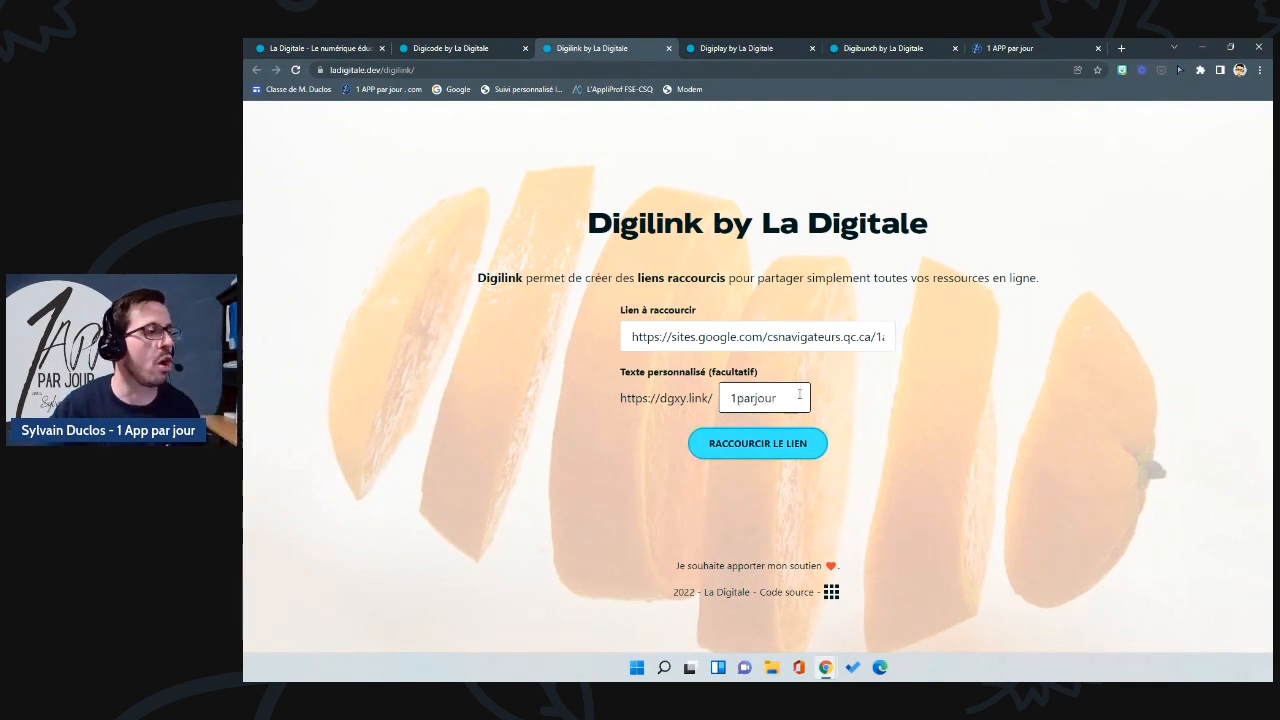
left_click(780, 452)
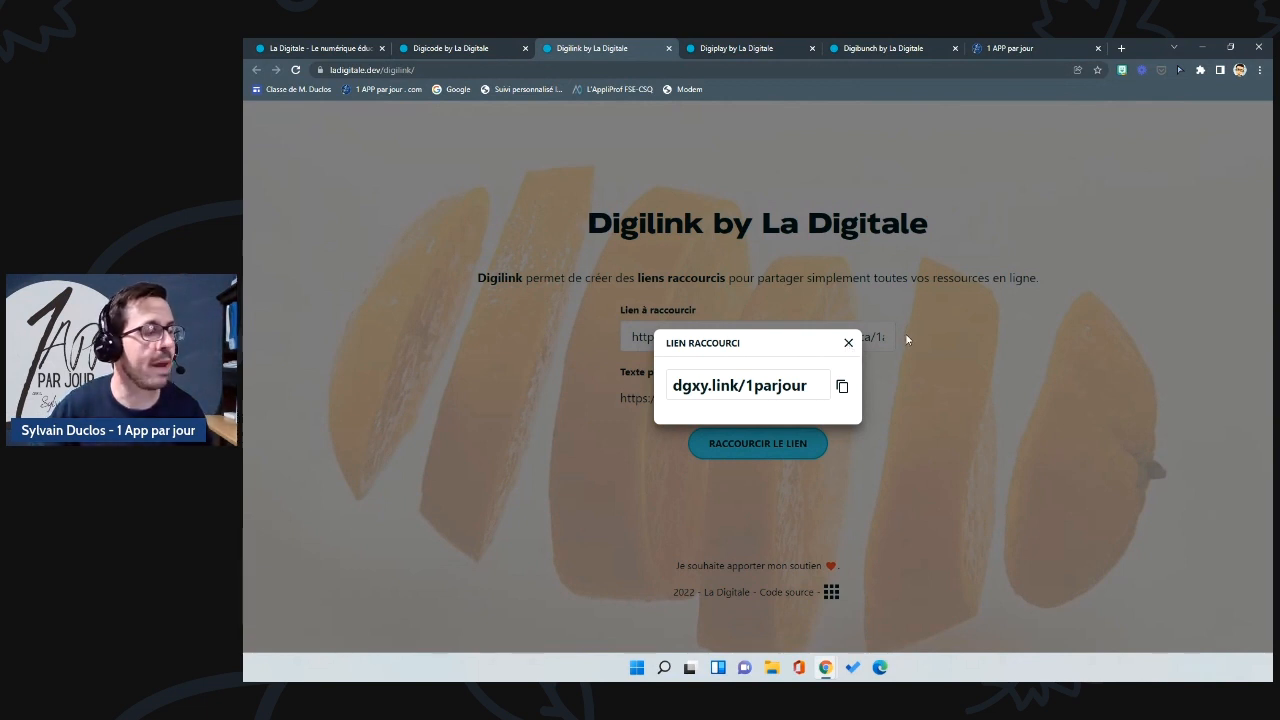
left_click(843, 387)
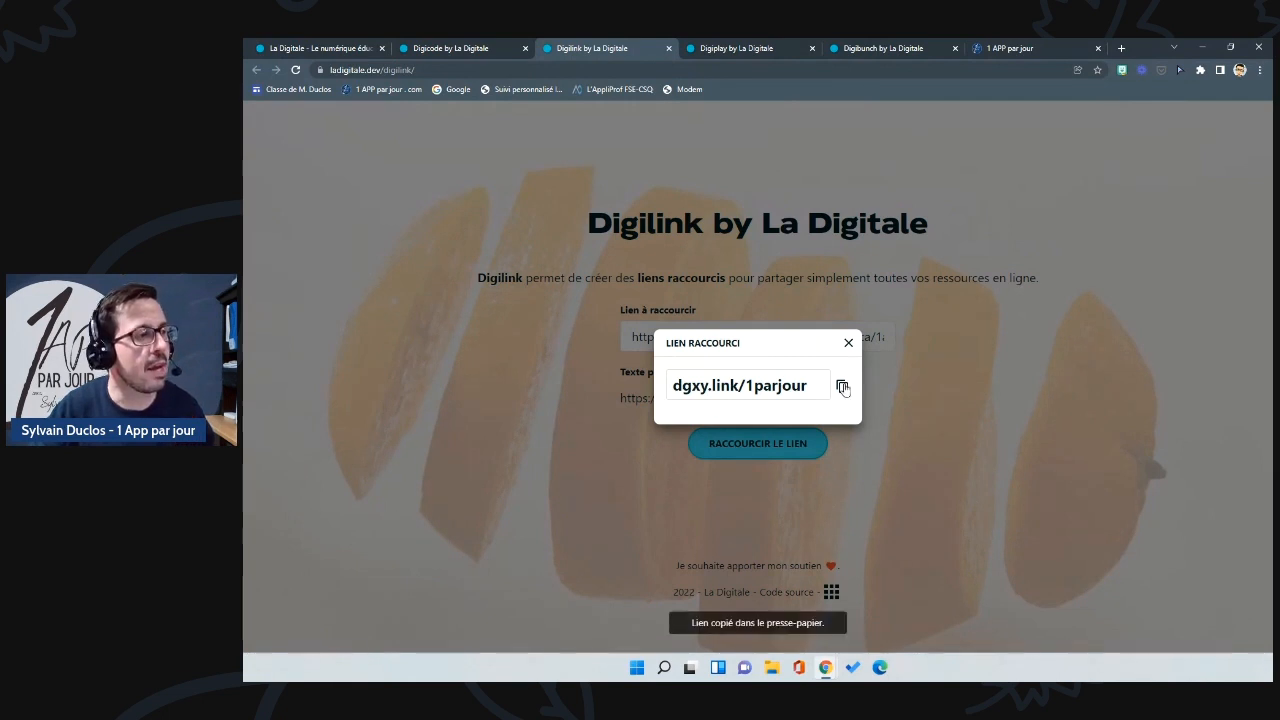
left_click(848, 342)
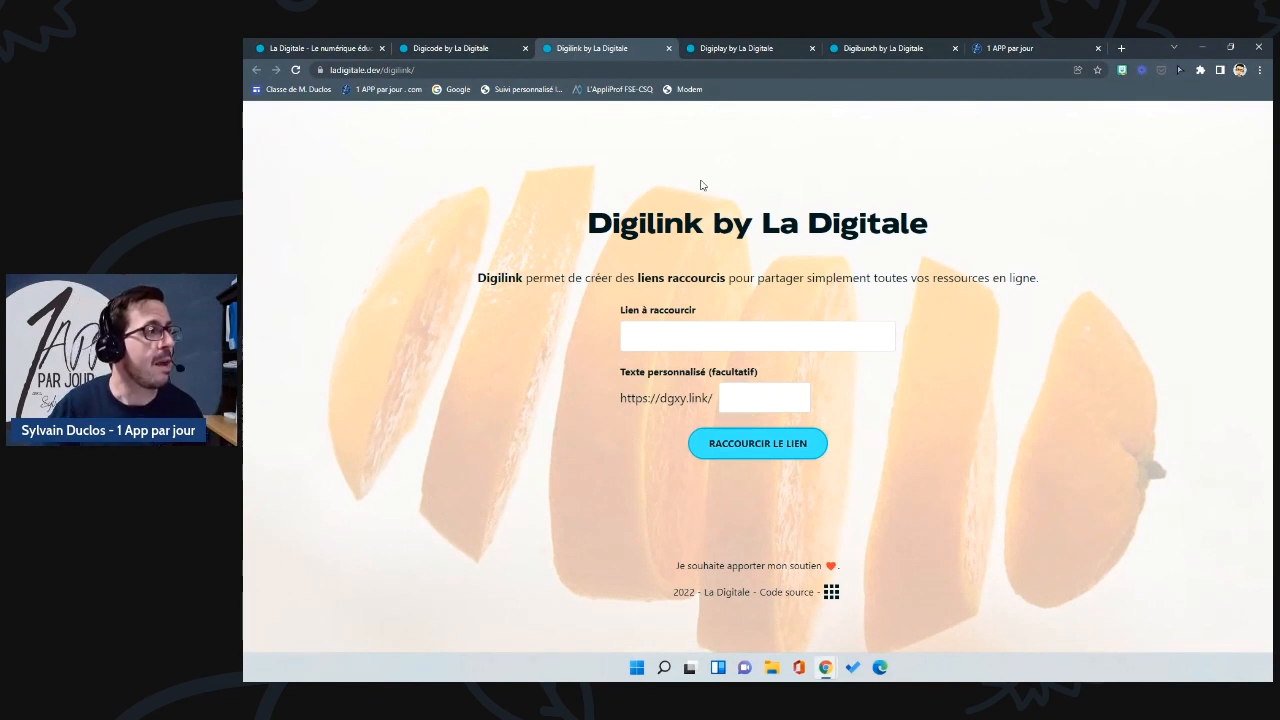
left_click(750, 48)
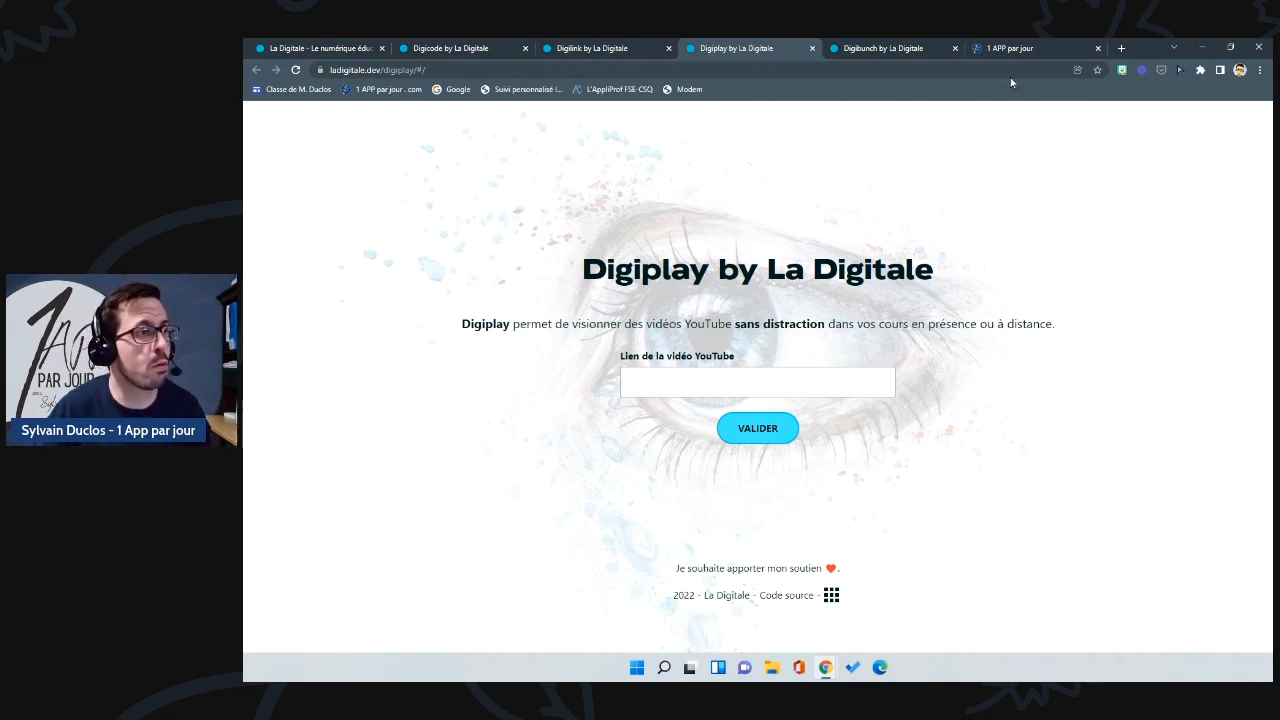
Copy the Meet teaching-from-home video's share link from YouTube Studio's Contenu list
left_click(1123, 48)
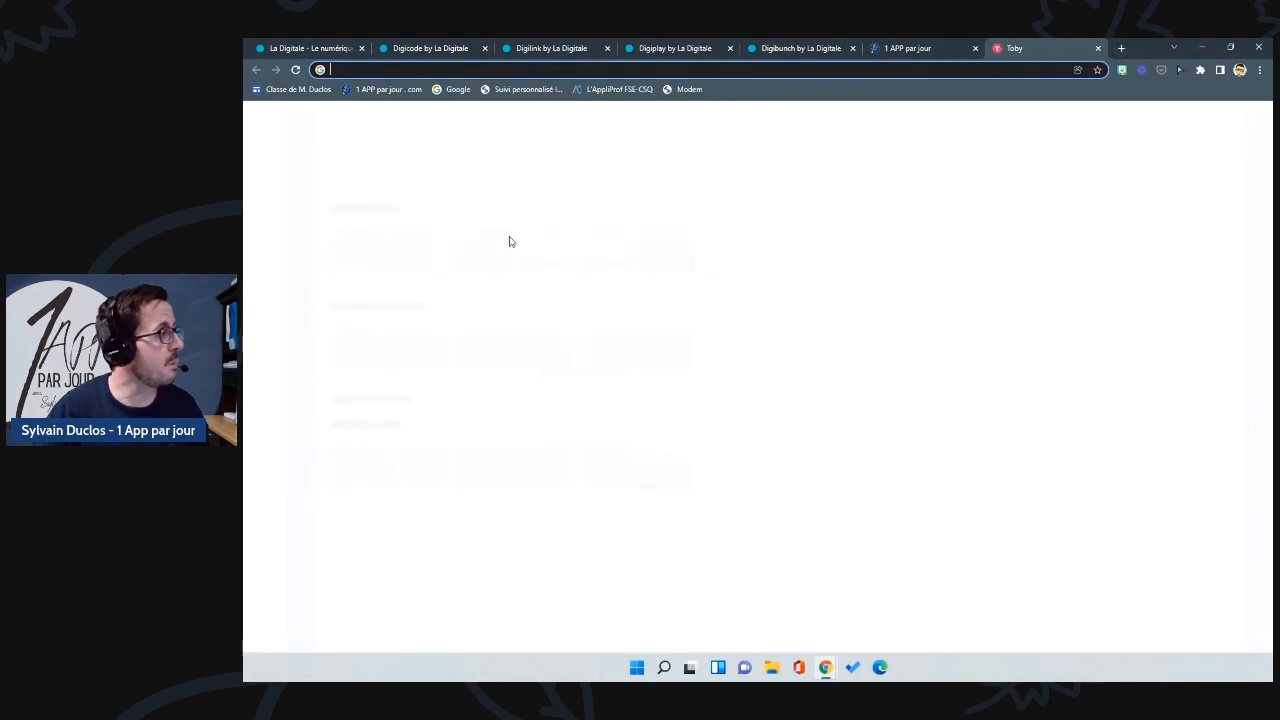
left_click(659, 320)
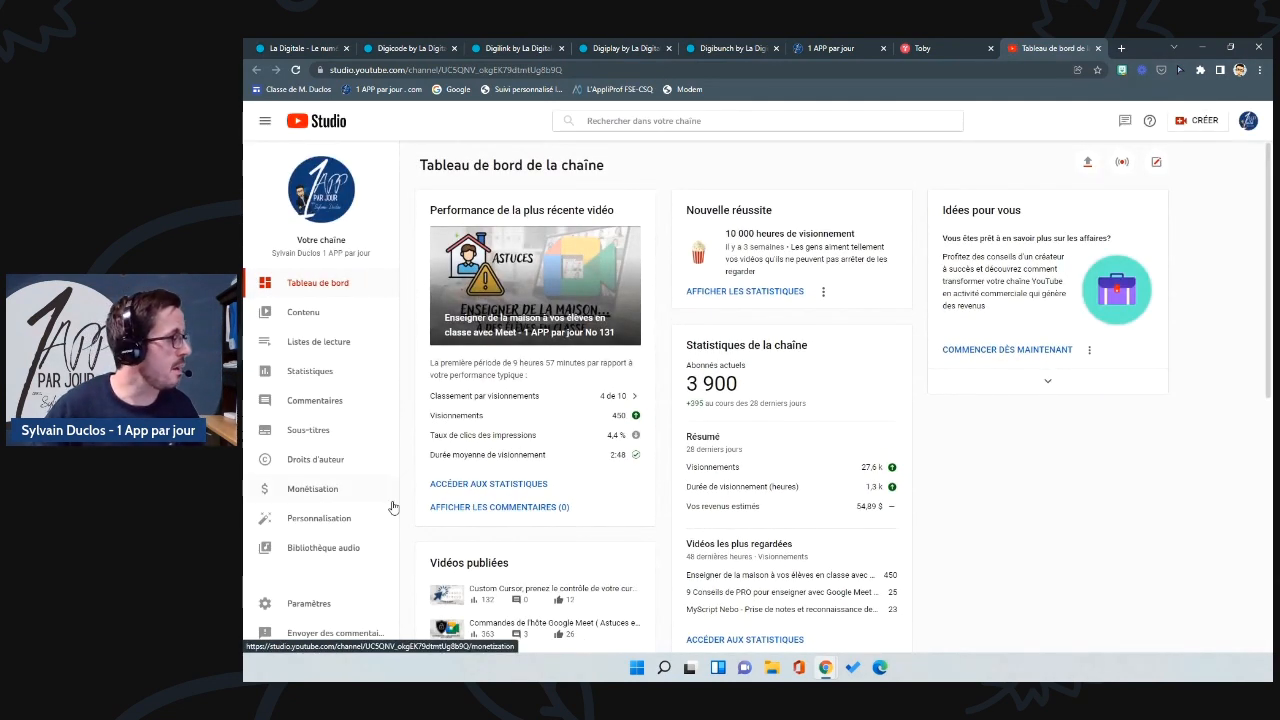
left_click(318, 313)
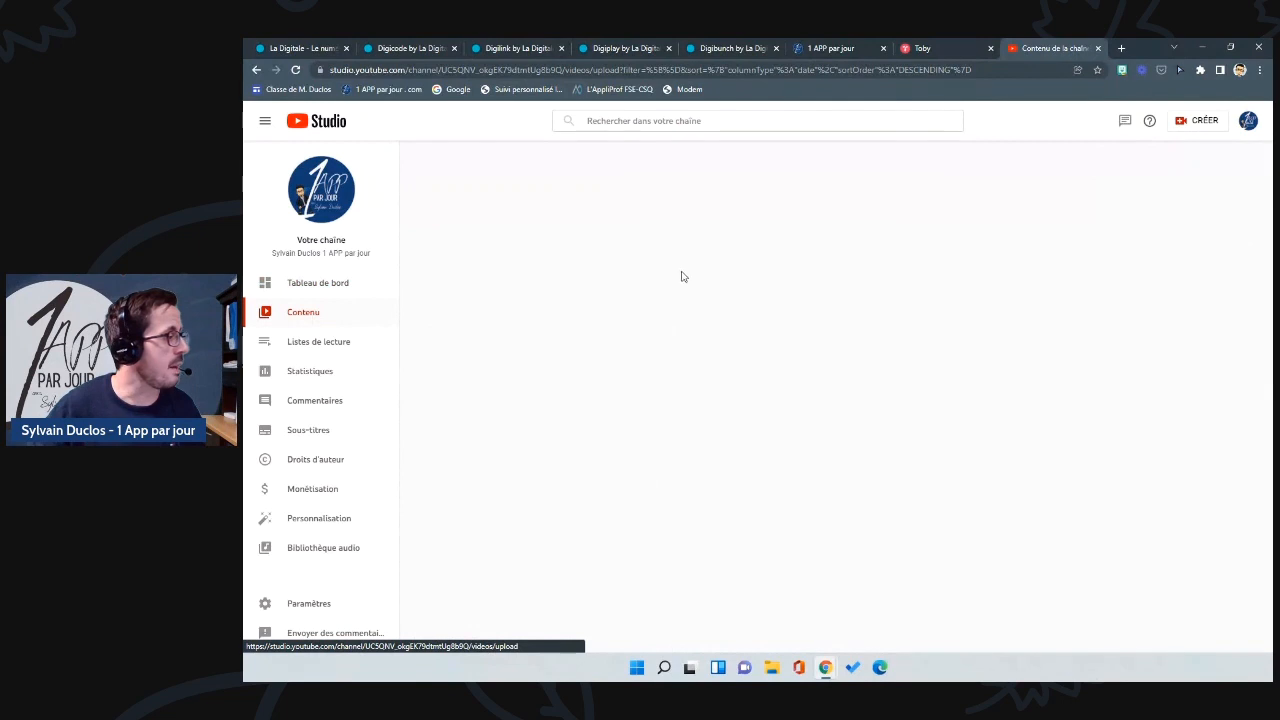
left_click(657, 349)
left_click(584, 393)
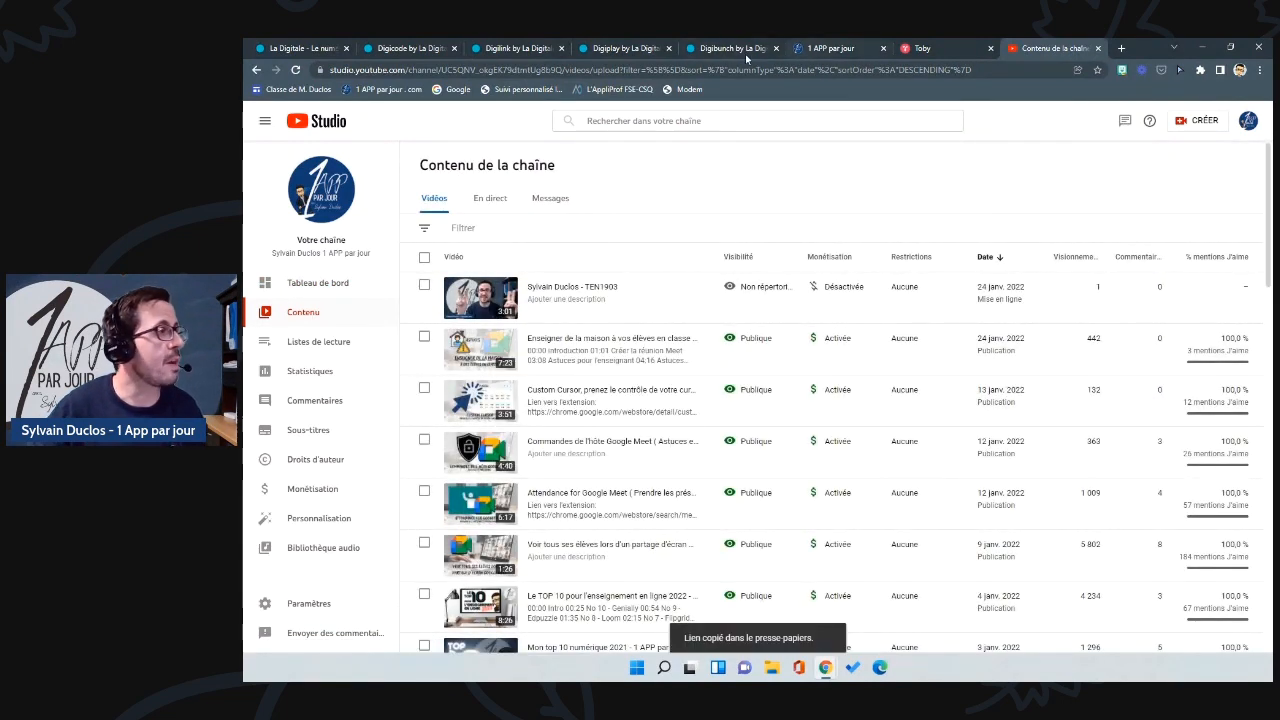
left_click(628, 49)
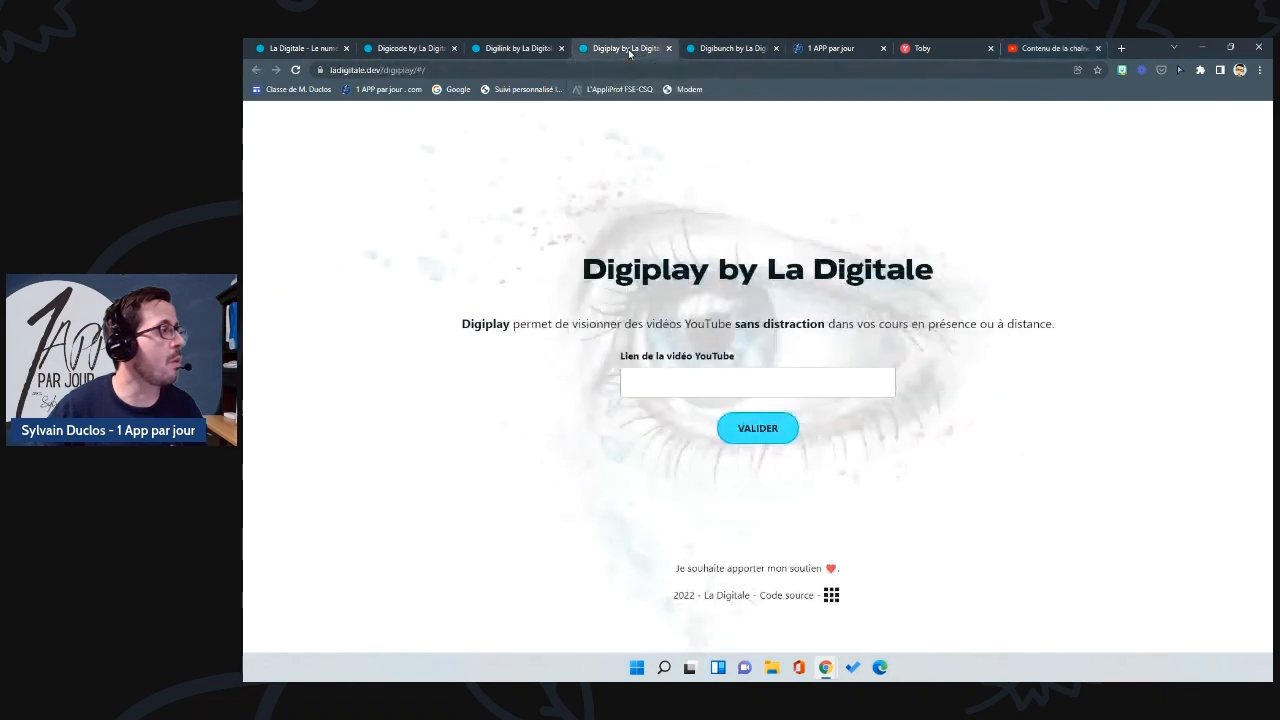
Paste the Meet video's youtu.be share link into Digiplay and validate it
left_click(660, 388)
key("ctrl+v")
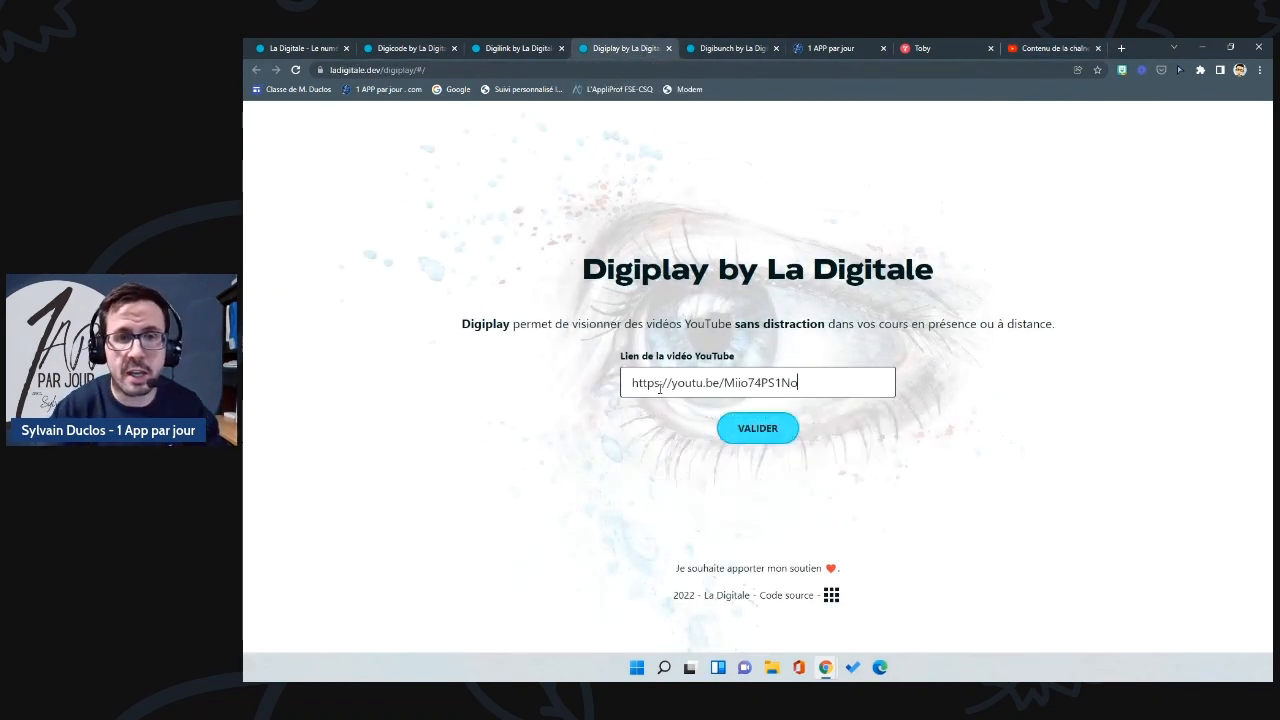
left_click(760, 429)
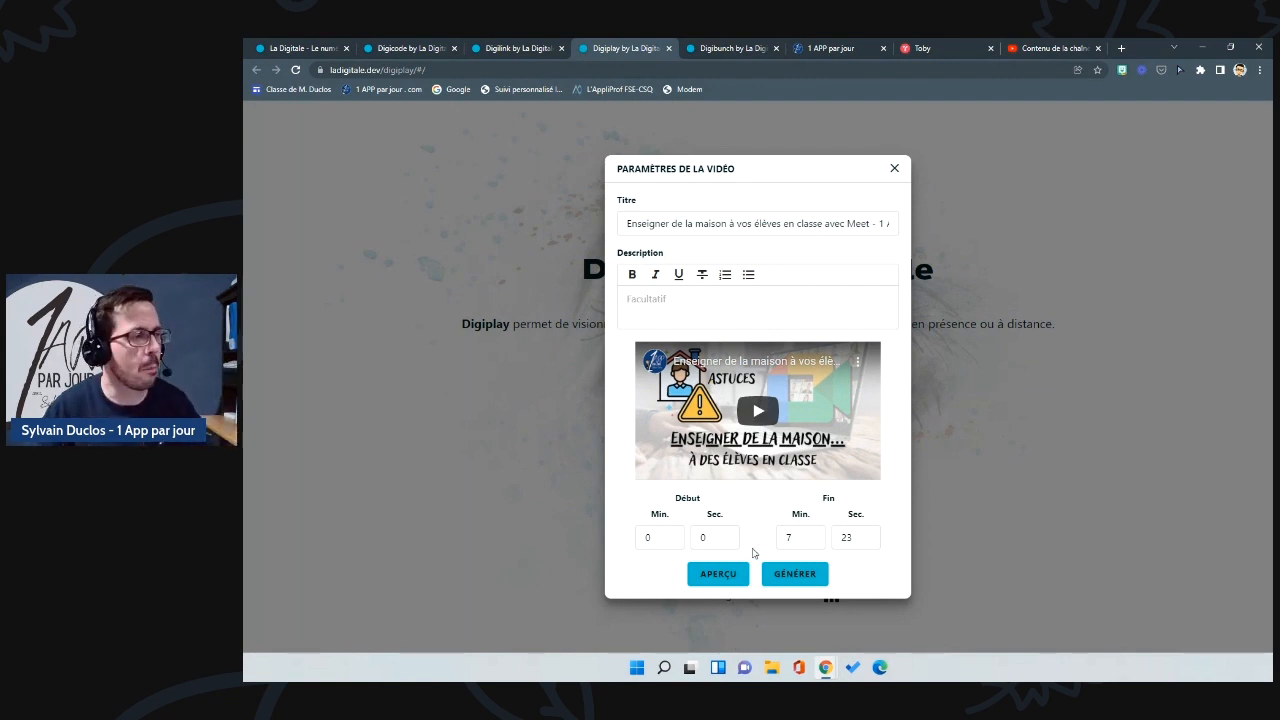
Set the video's end time to 5 min 15 s, preview it, and generate the page
left_click(811, 541)
left_click(811, 541)
left_click(866, 541)
left_click(866, 541)
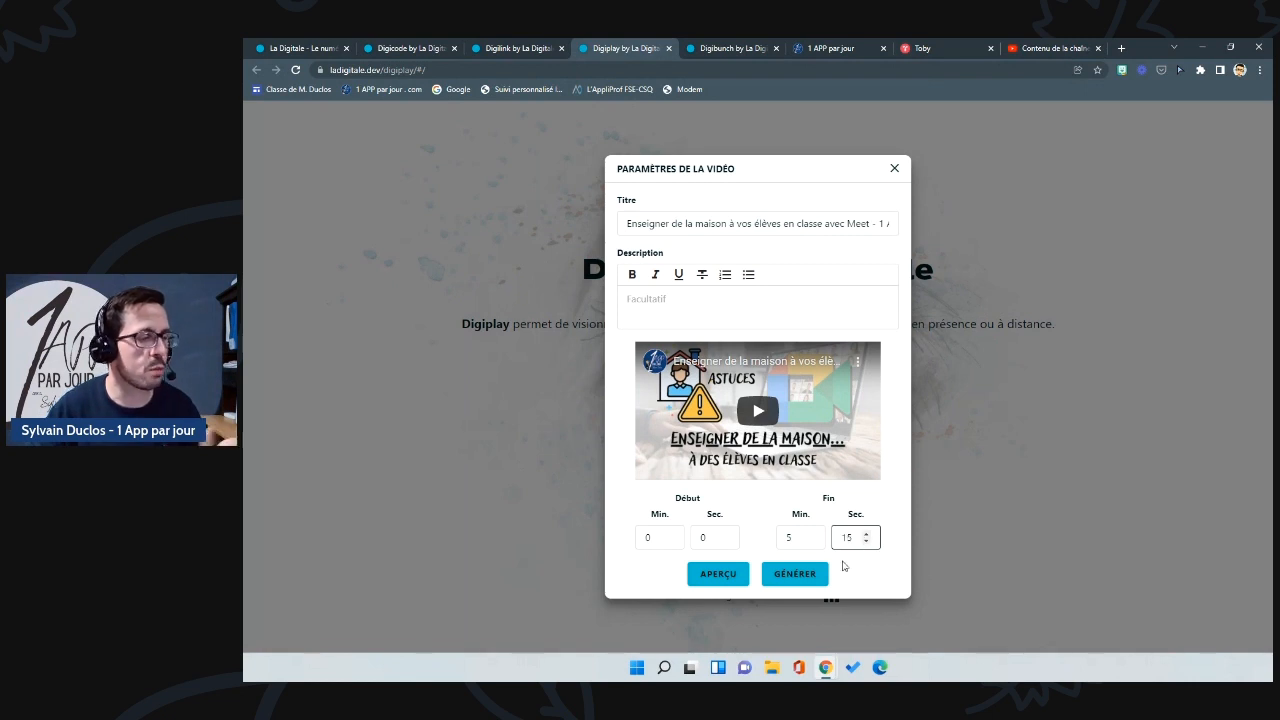
left_click(719, 578)
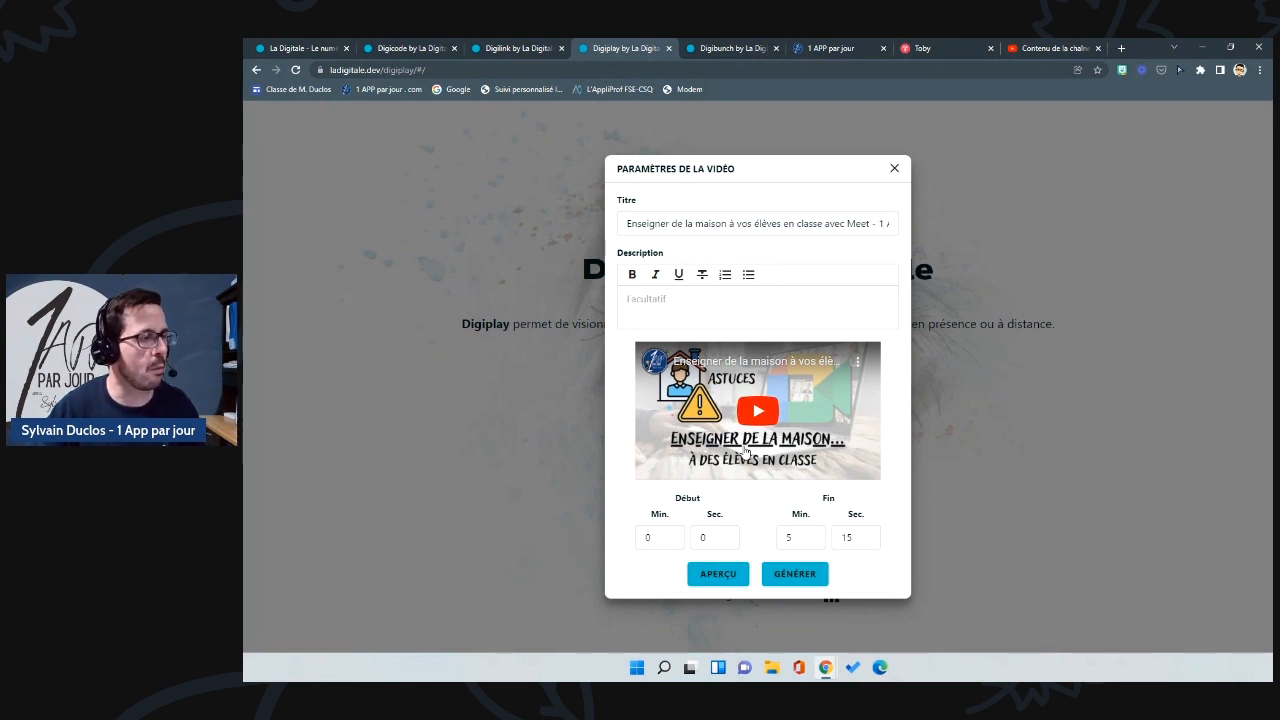
left_click(806, 572)
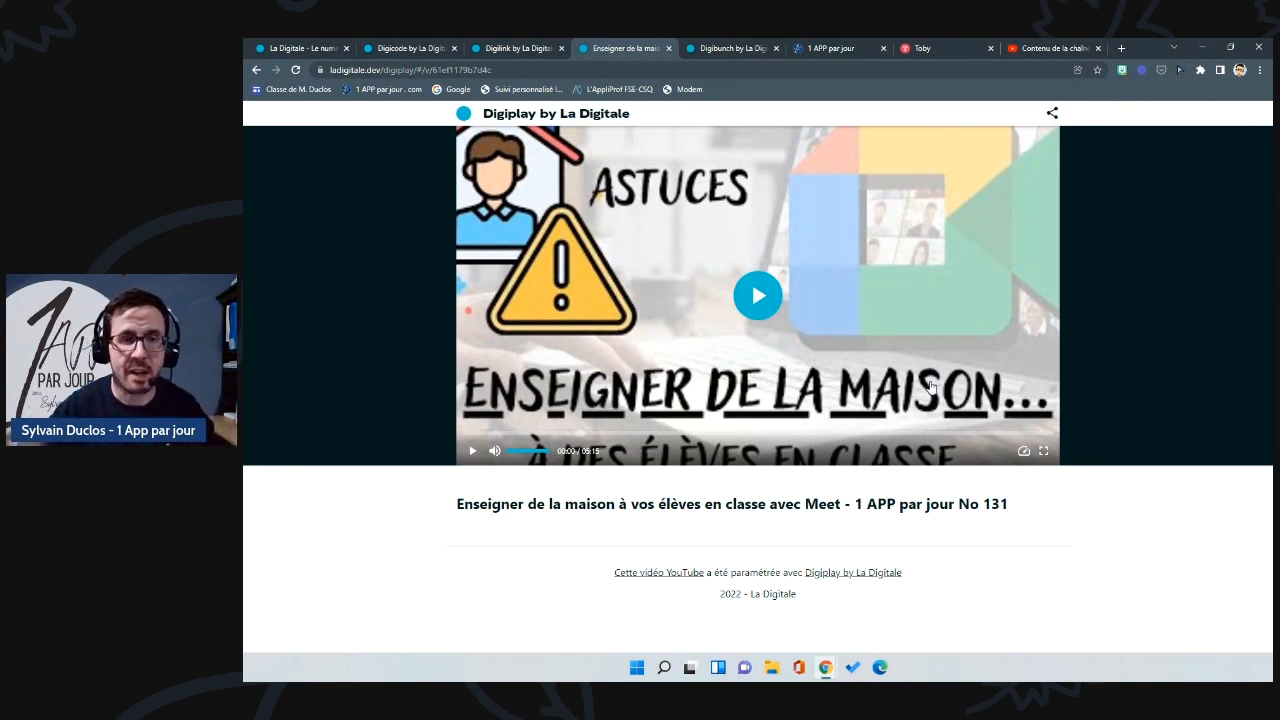
Display the generated video page's sharing link, QR code and embed code
left_click(1053, 114)
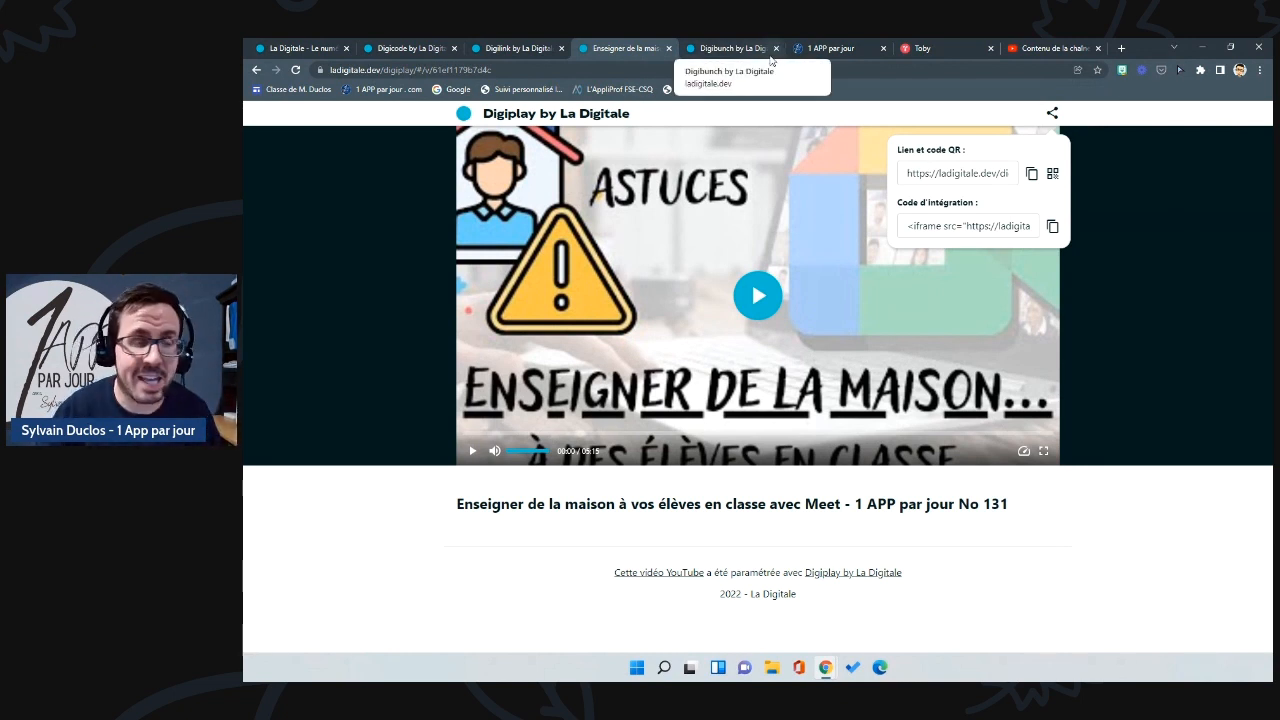
left_click(736, 50)
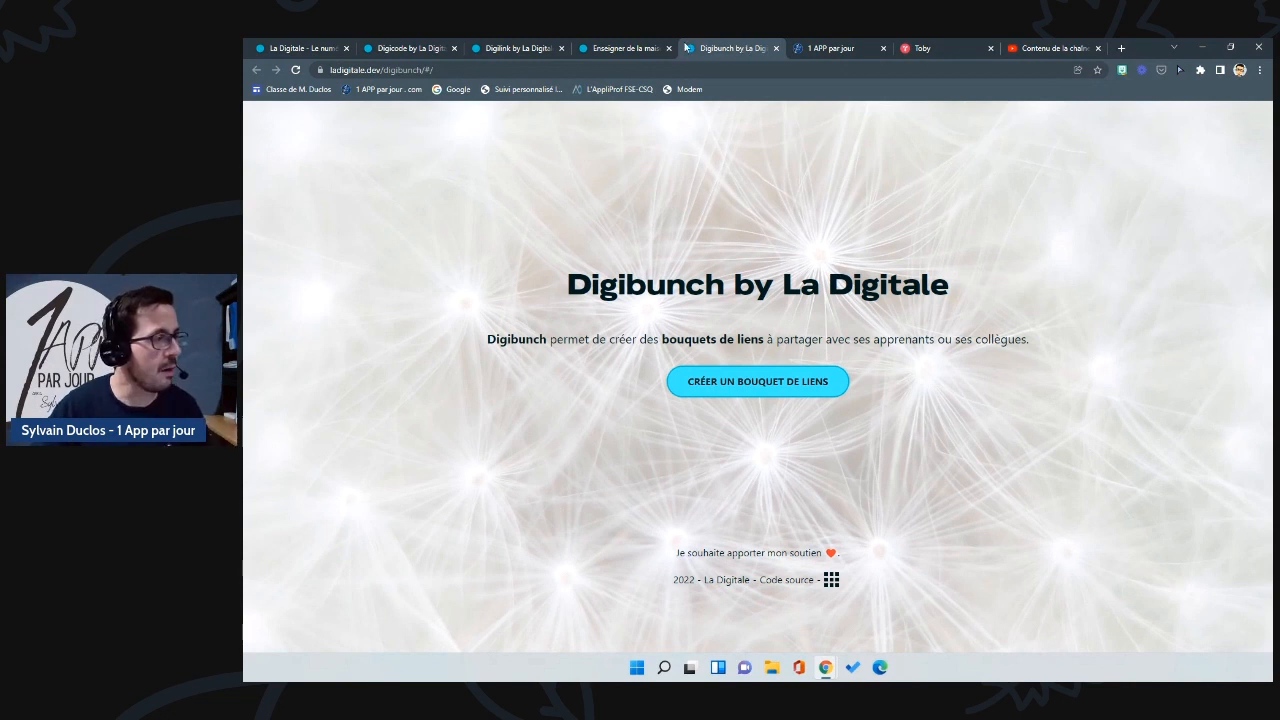
Create a bouquet named '1App par Jour' secured by 'Quel est mon film préféré ?' and its answer
left_click(748, 393)
left_click(704, 328)
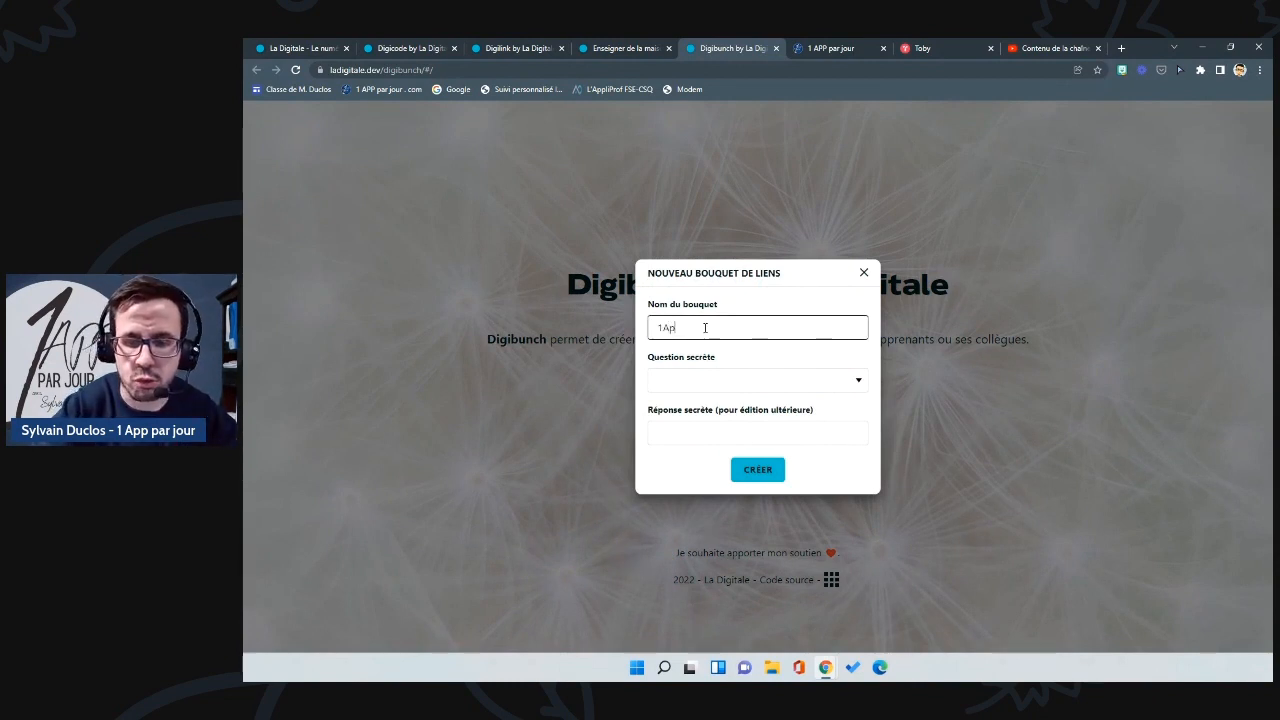
type("1App par")
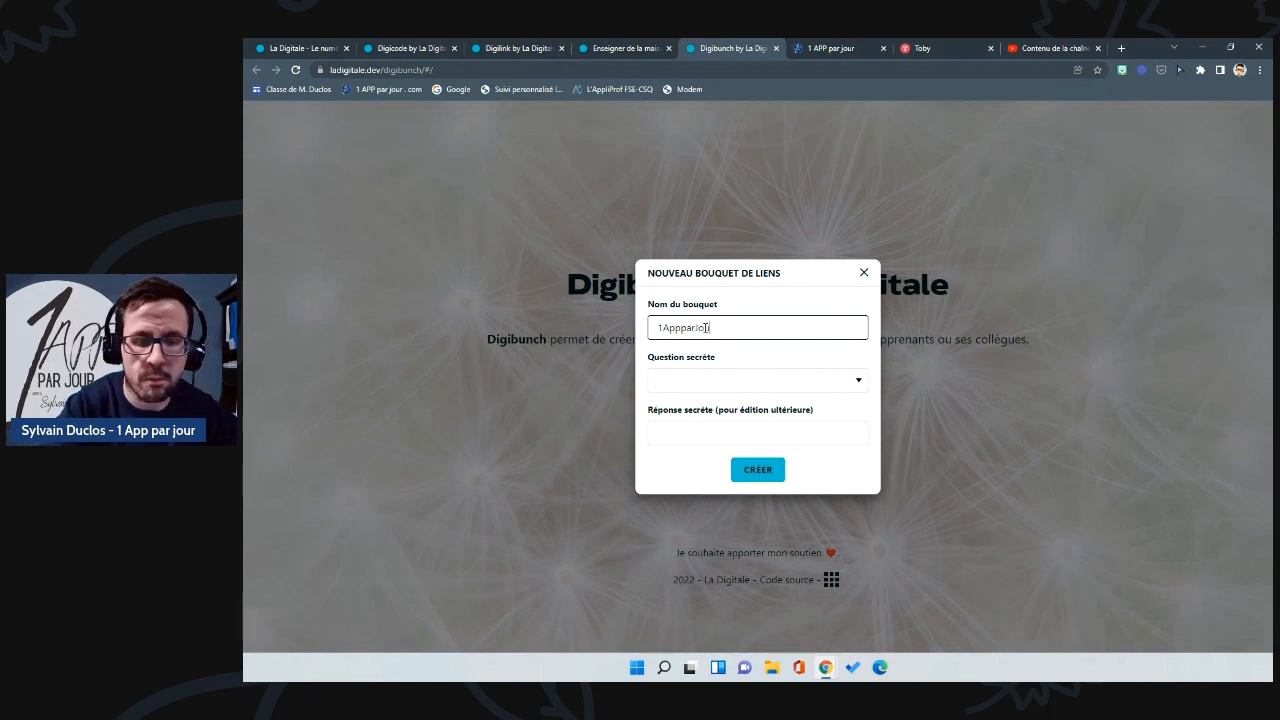
type(" Jour")
left_click(720, 383)
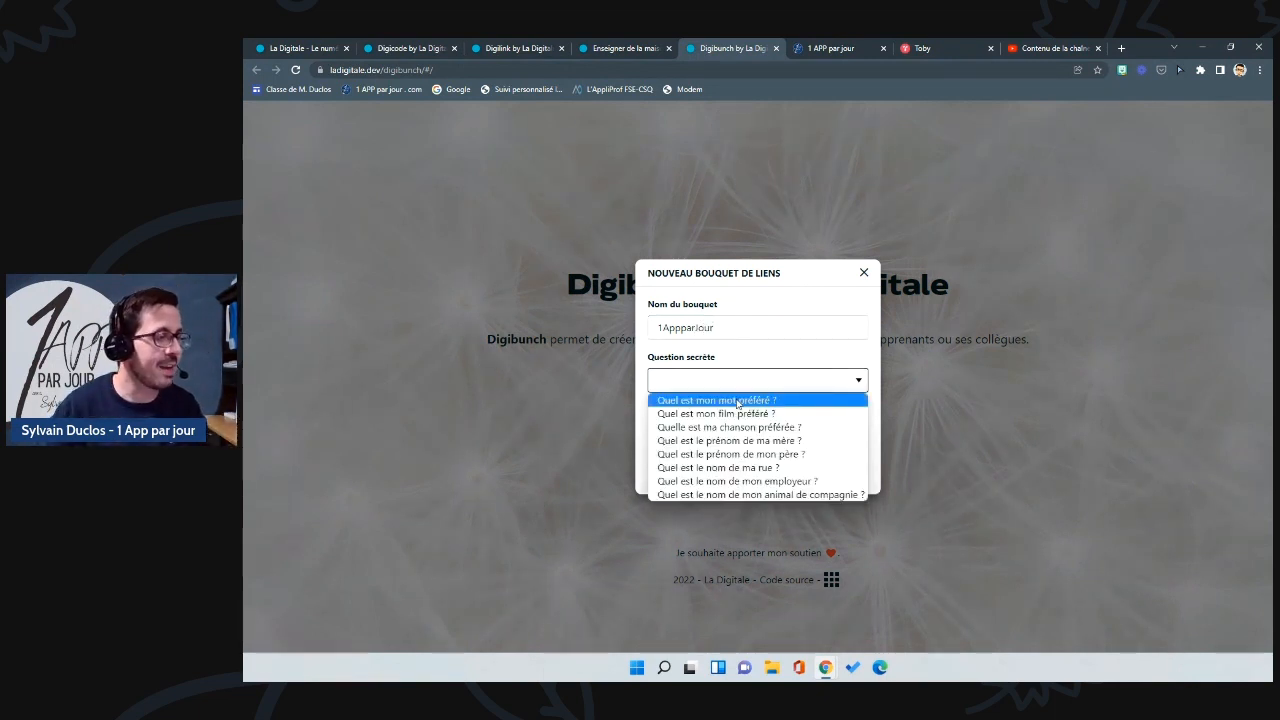
left_click(736, 414)
left_click(684, 426)
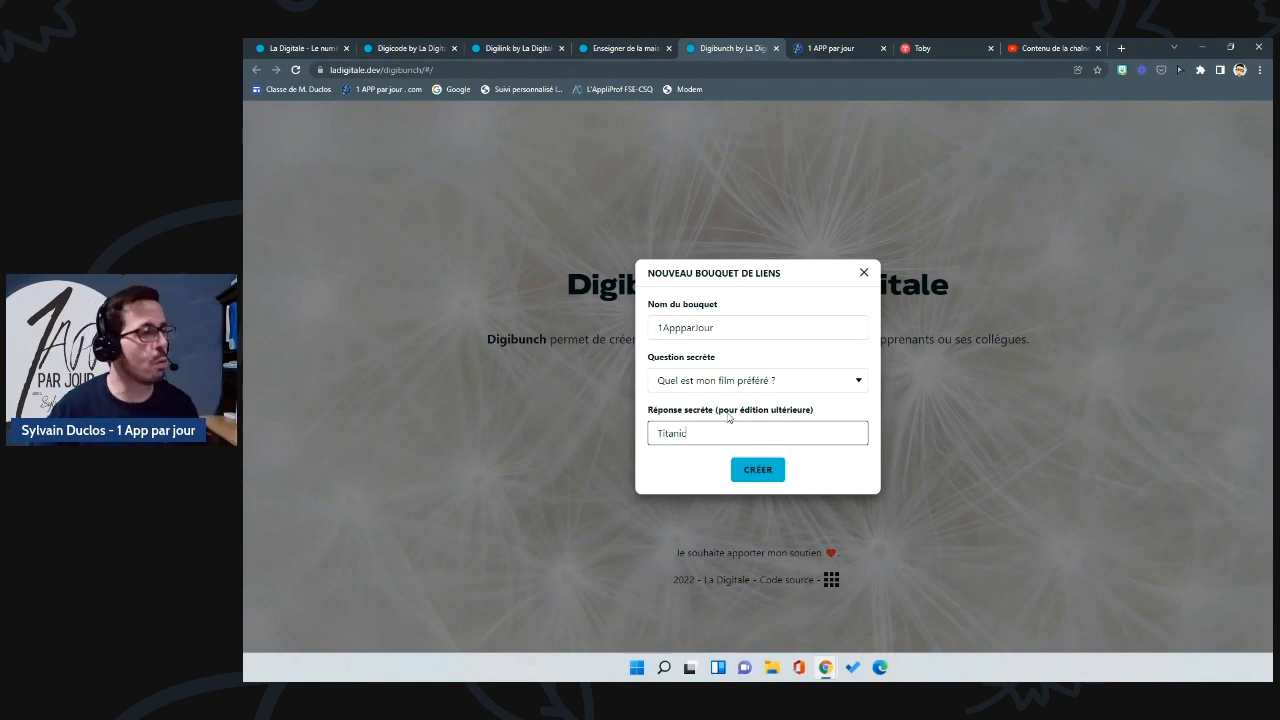
left_click(760, 472)
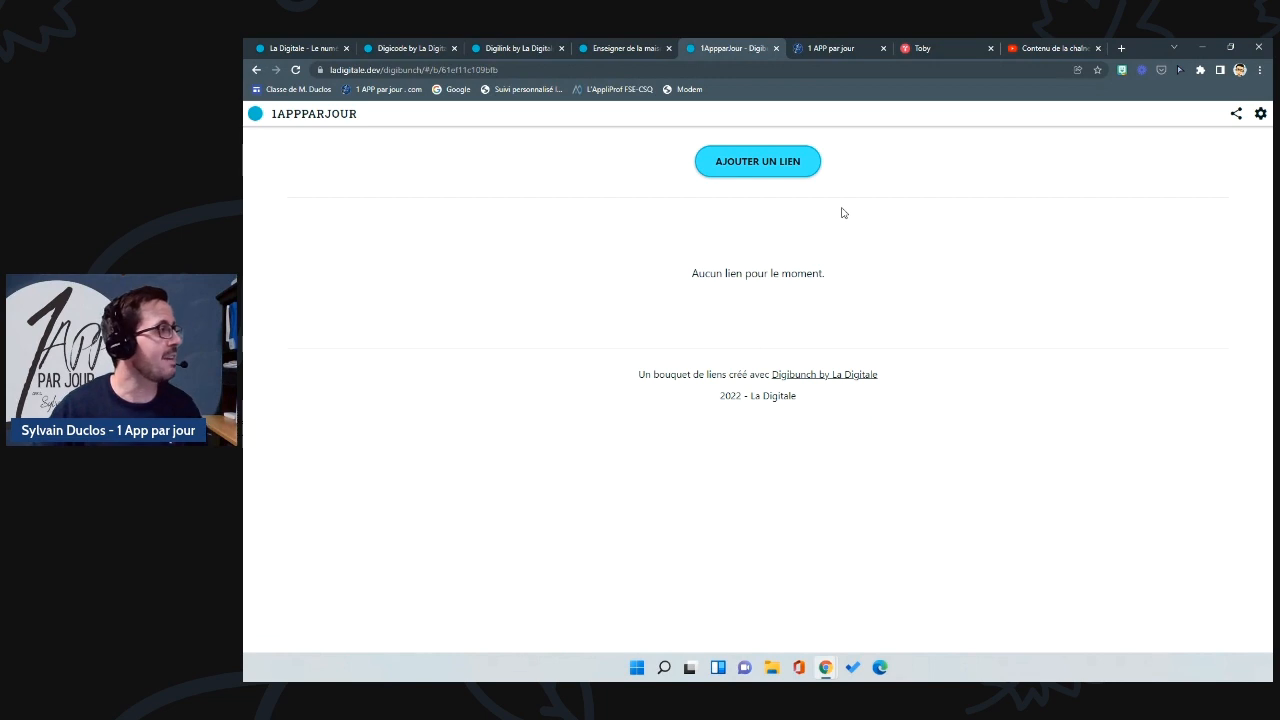
View the bouquet's sharing link, then copy the 1 APP par jour site address for a new link
left_click(1236, 114)
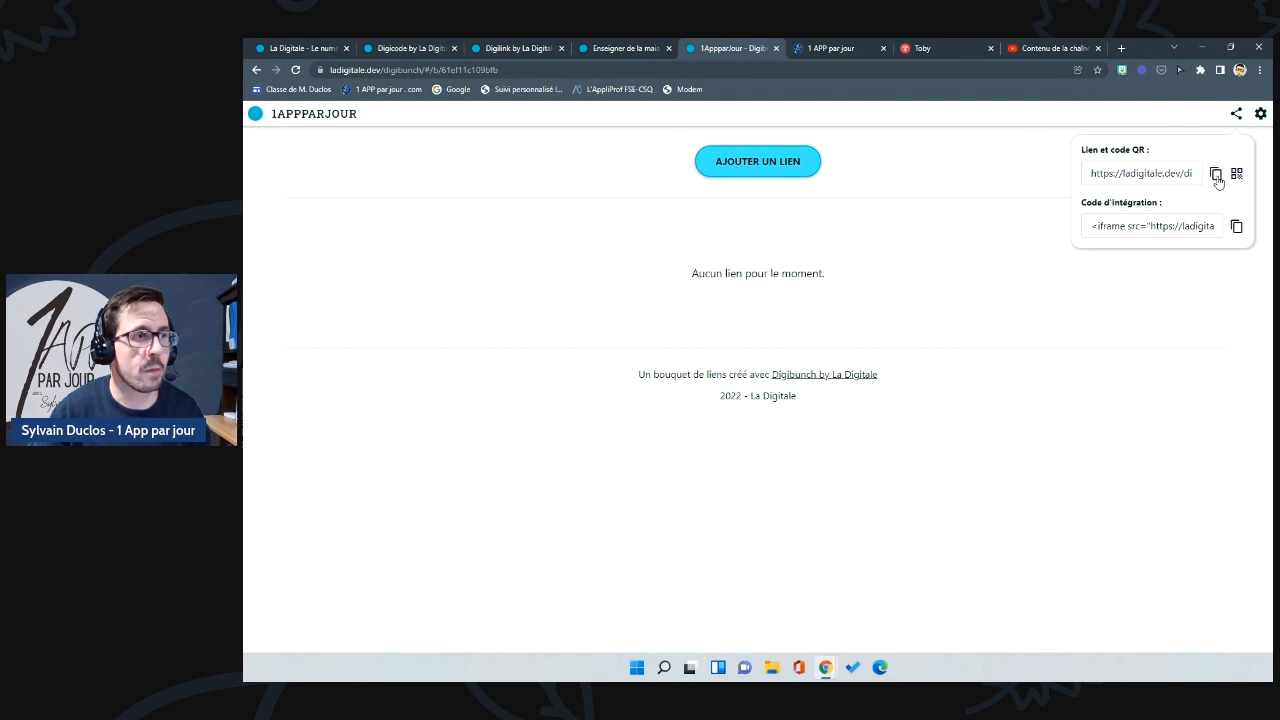
left_click(761, 172)
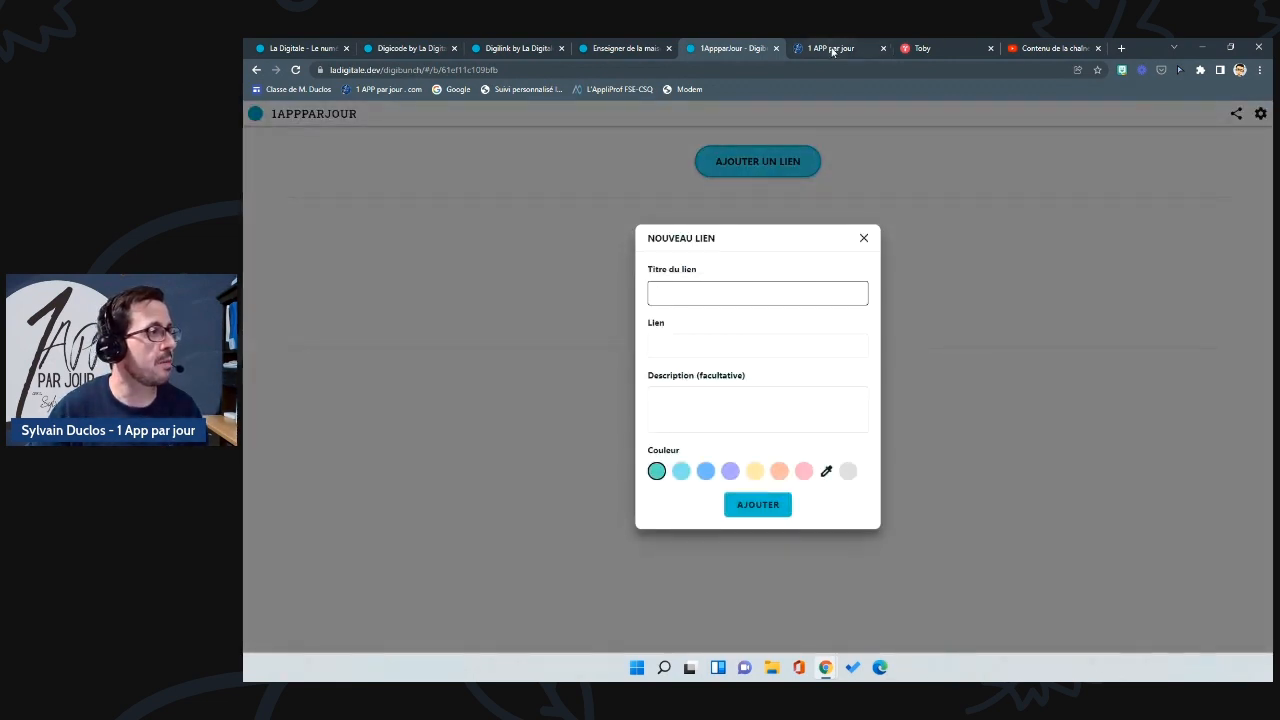
left_click(832, 48)
left_click(458, 69)
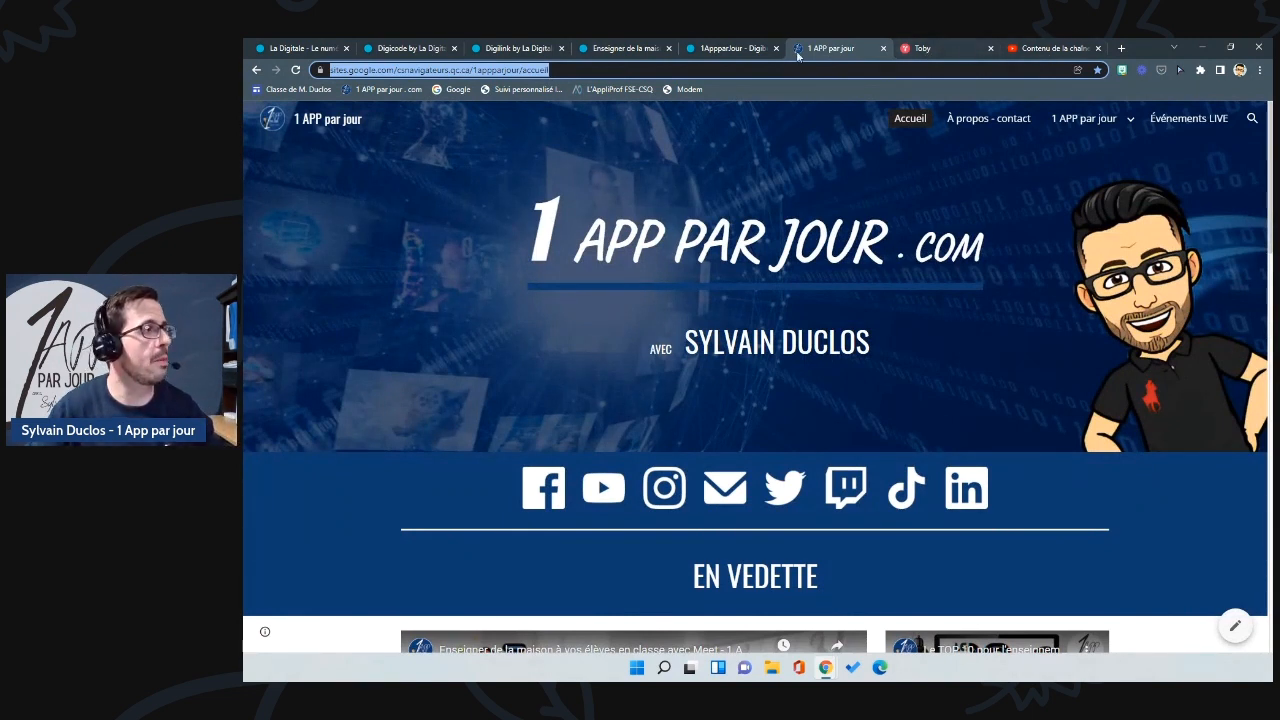
left_click(720, 50)
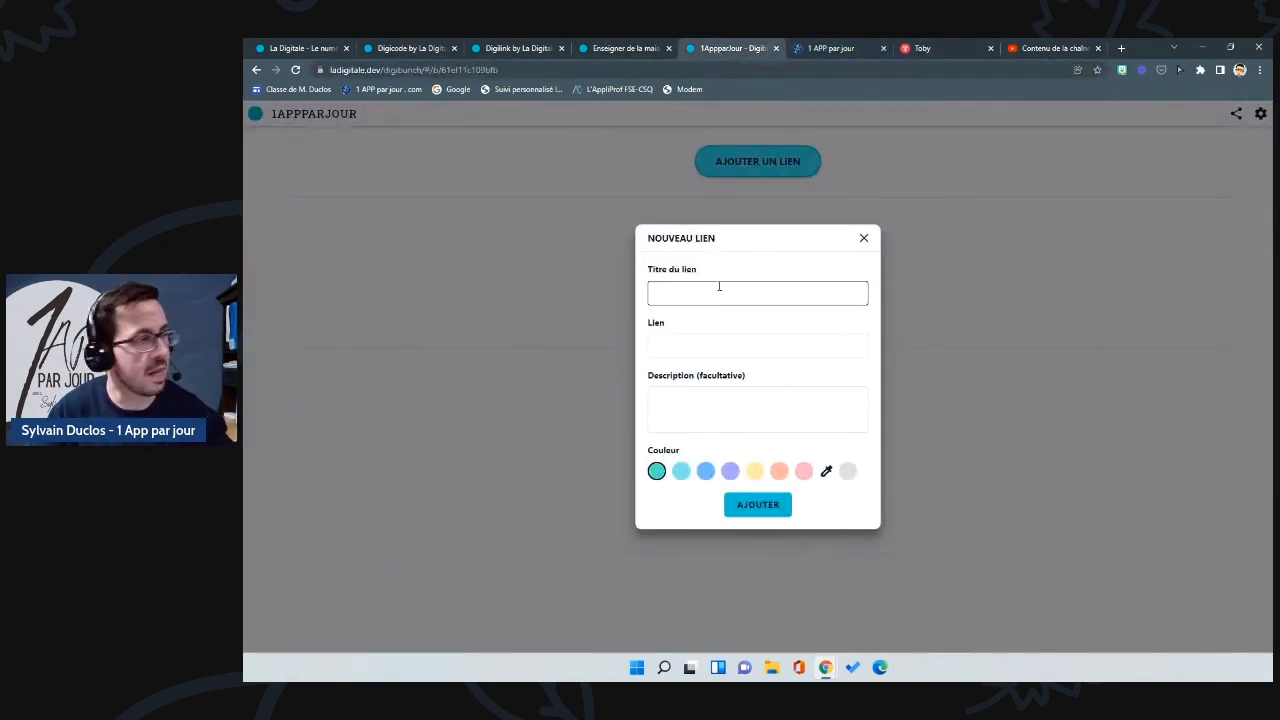
Add a violet '1 App par jour' link card pointing to the Google Sites address
type("1 App par jour")
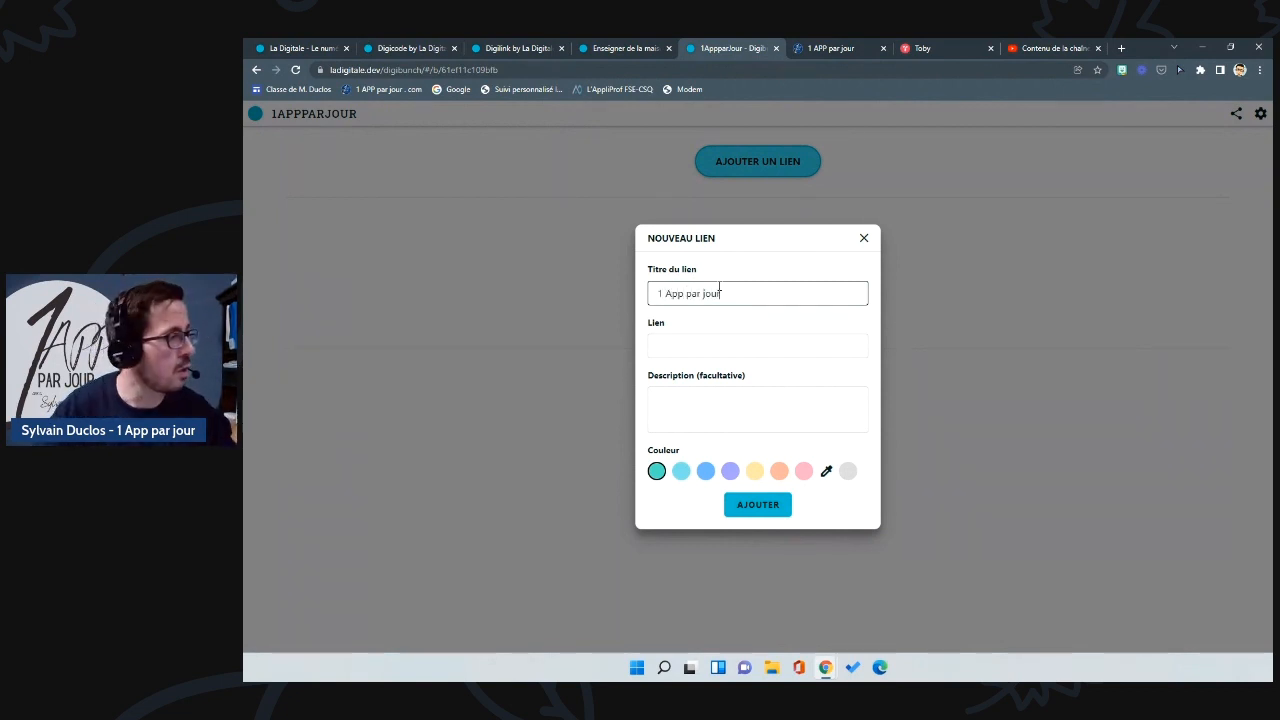
left_click(688, 345)
key("ctrl+v")
left_click(726, 473)
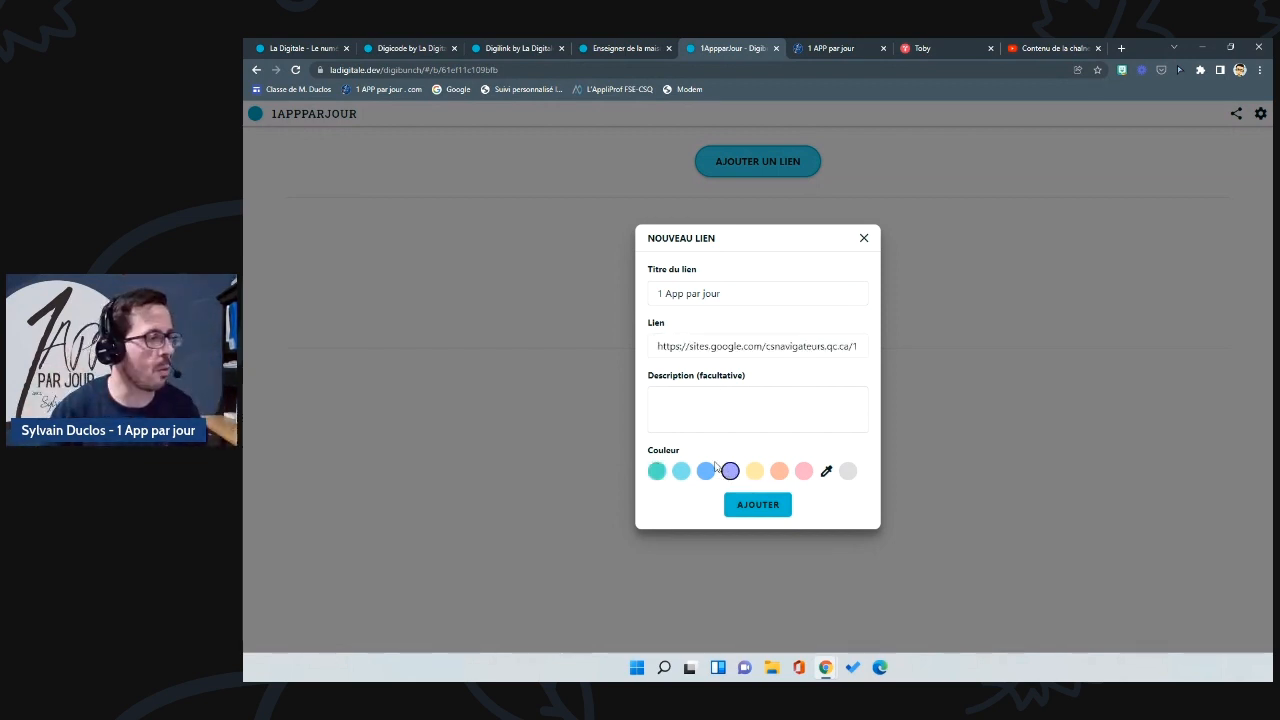
left_click(758, 505)
mouse_move(358, 290)
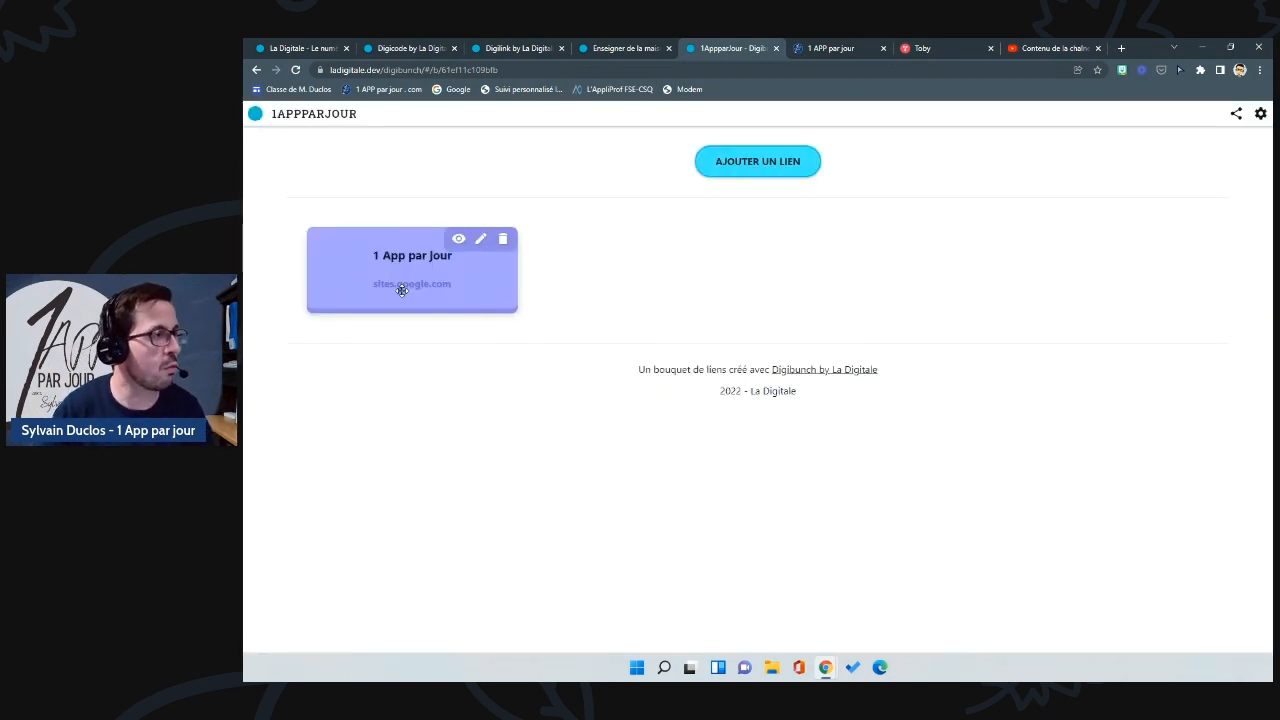
Copy the second video's share link from the YouTube Studio video list
left_click(1044, 48)
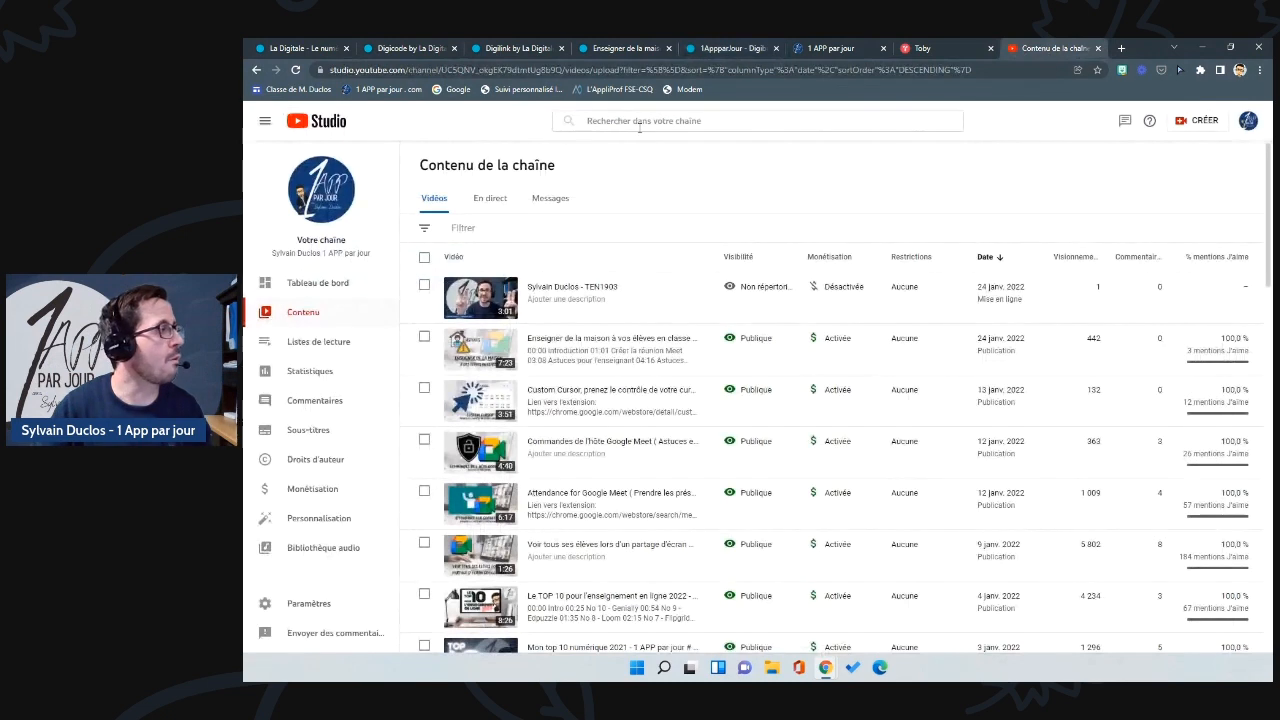
mouse_move(540, 348)
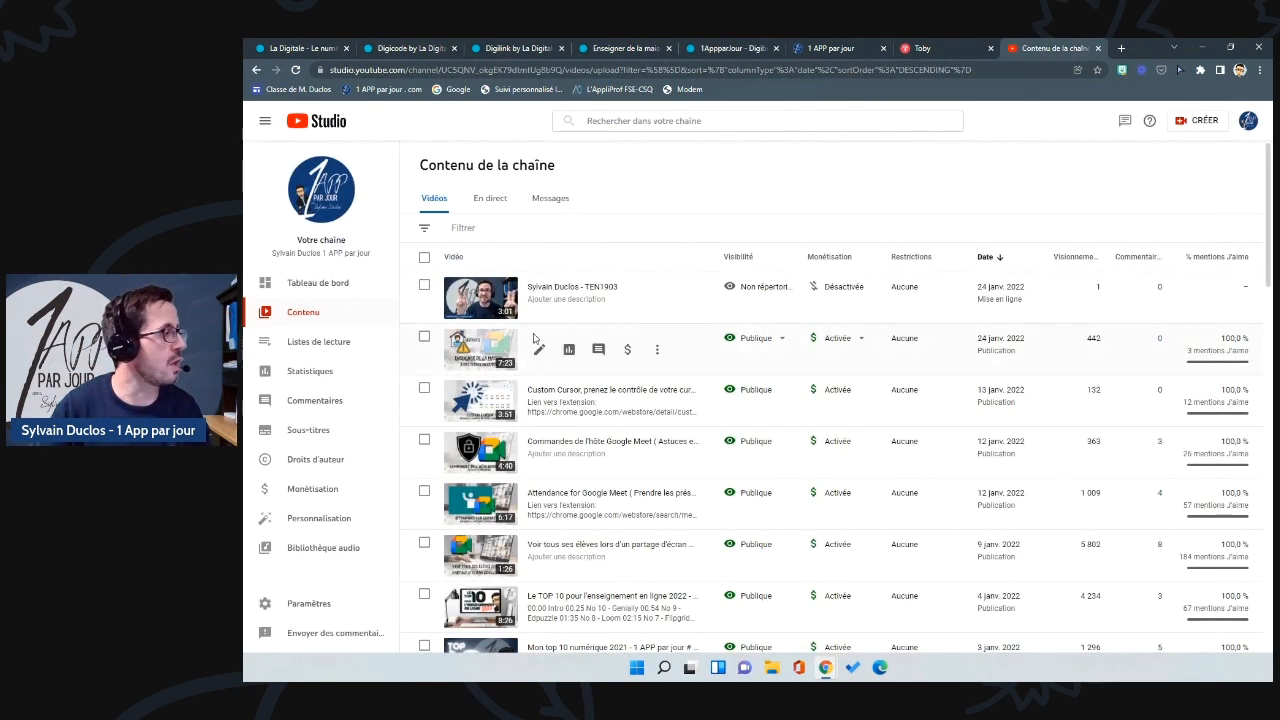
left_click(657, 352)
left_click(568, 392)
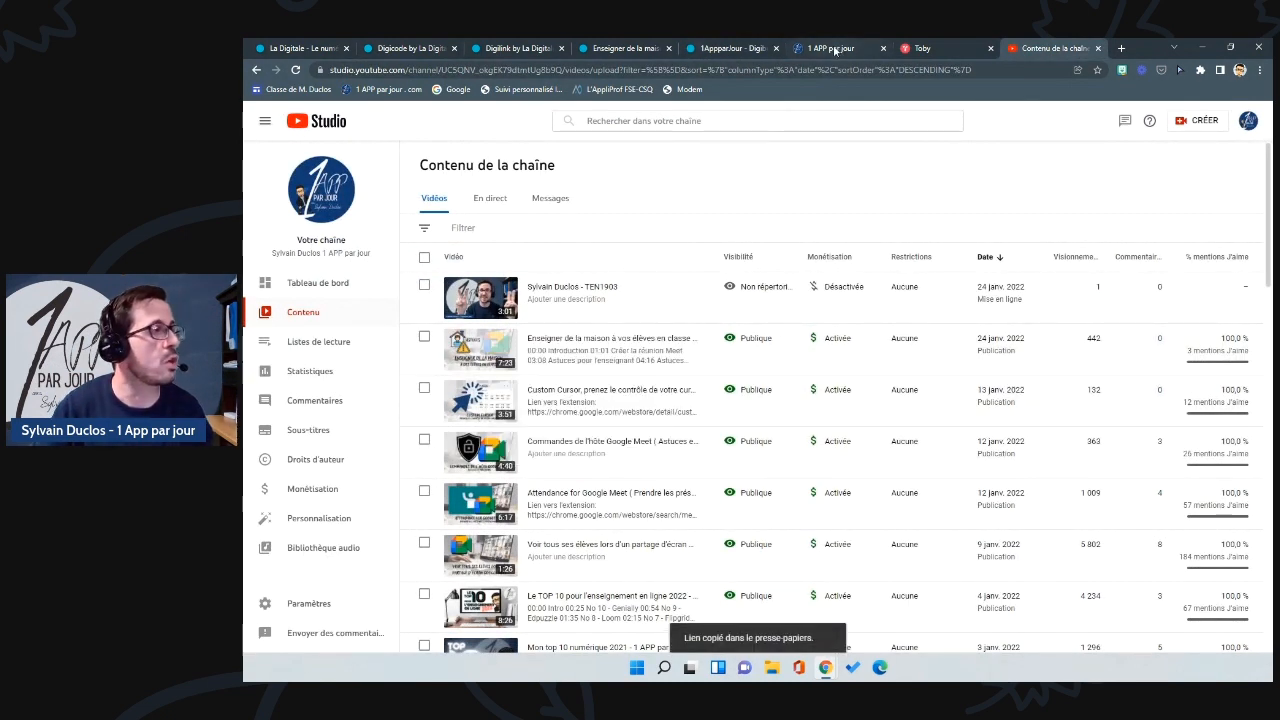
Add a yellow 'Vidéo' link card with the pasted YouTube link to the bouquet
left_click(730, 50)
left_click(739, 168)
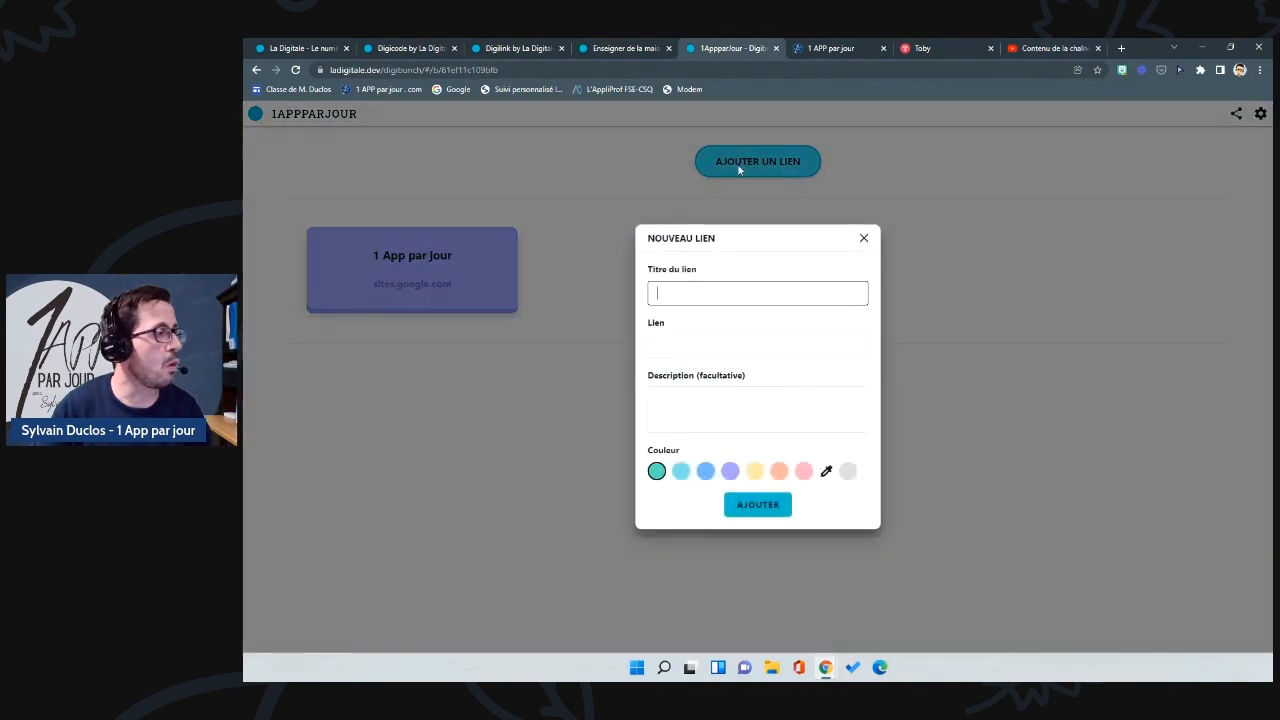
type("Vidéo")
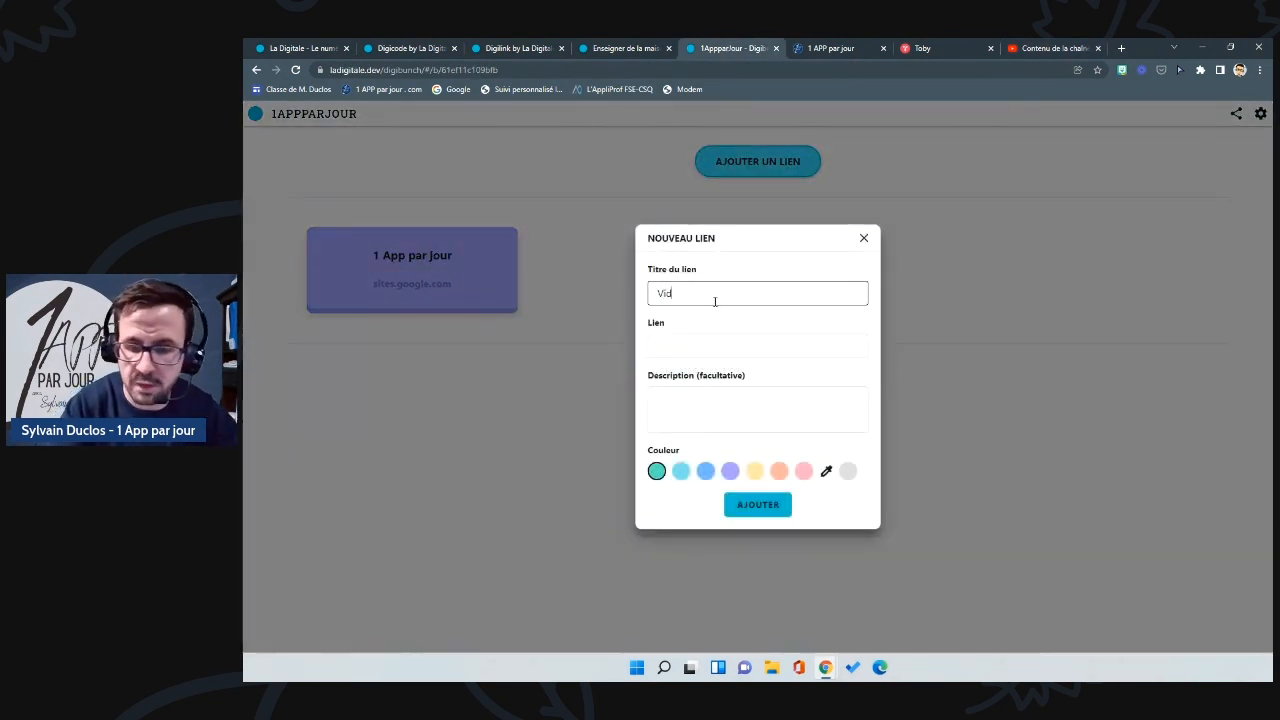
left_click(691, 353)
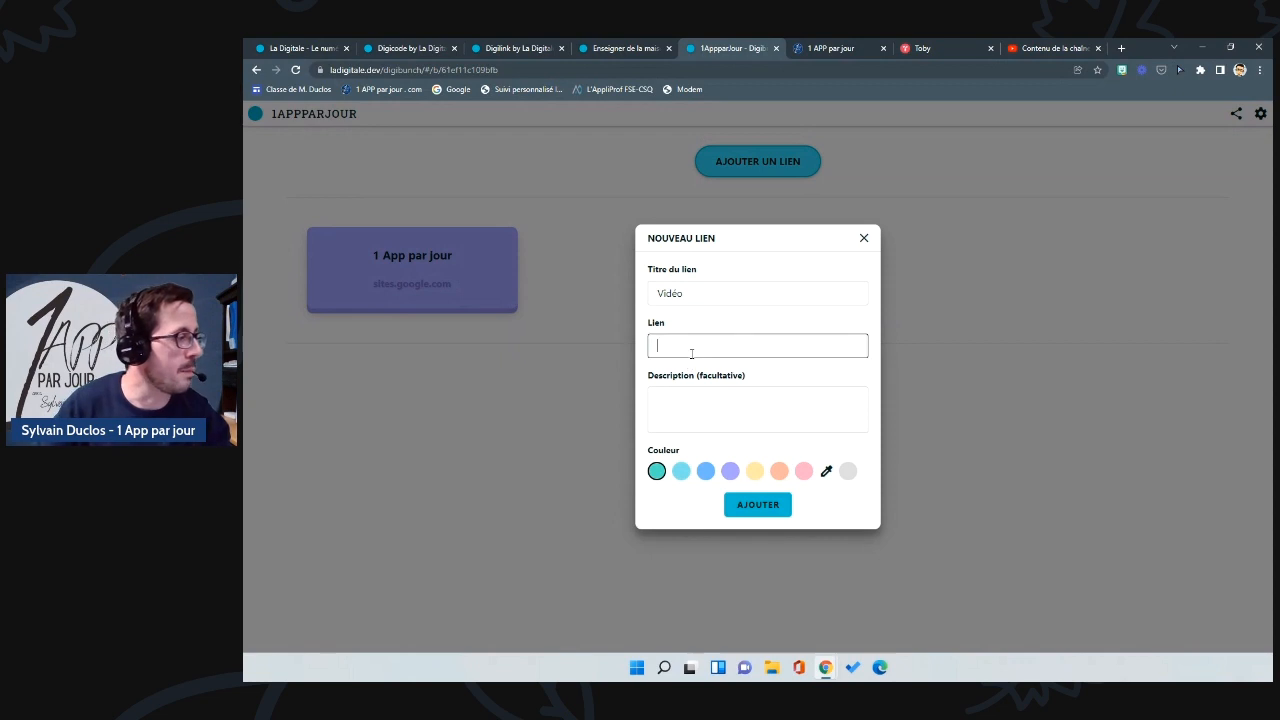
type("https://youtu.be/Miio74PS1No")
left_click(754, 470)
left_click(757, 504)
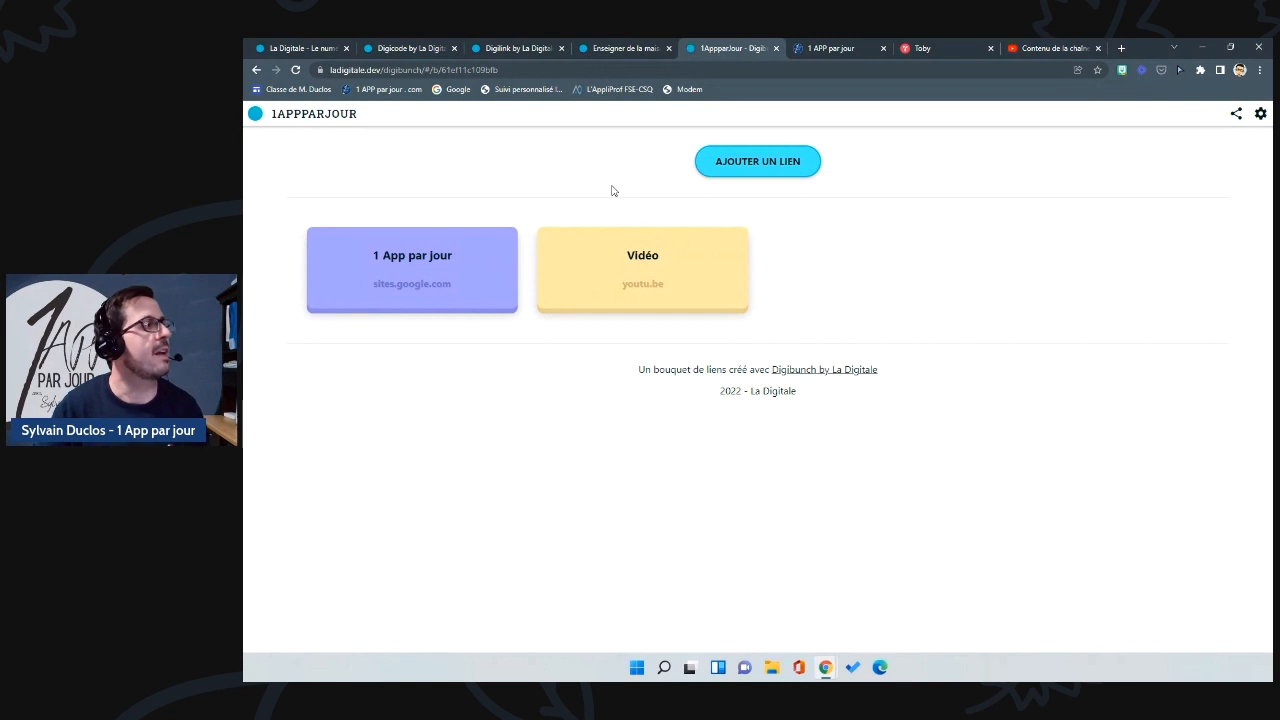
left_click(513, 69)
key("ctrl+c")
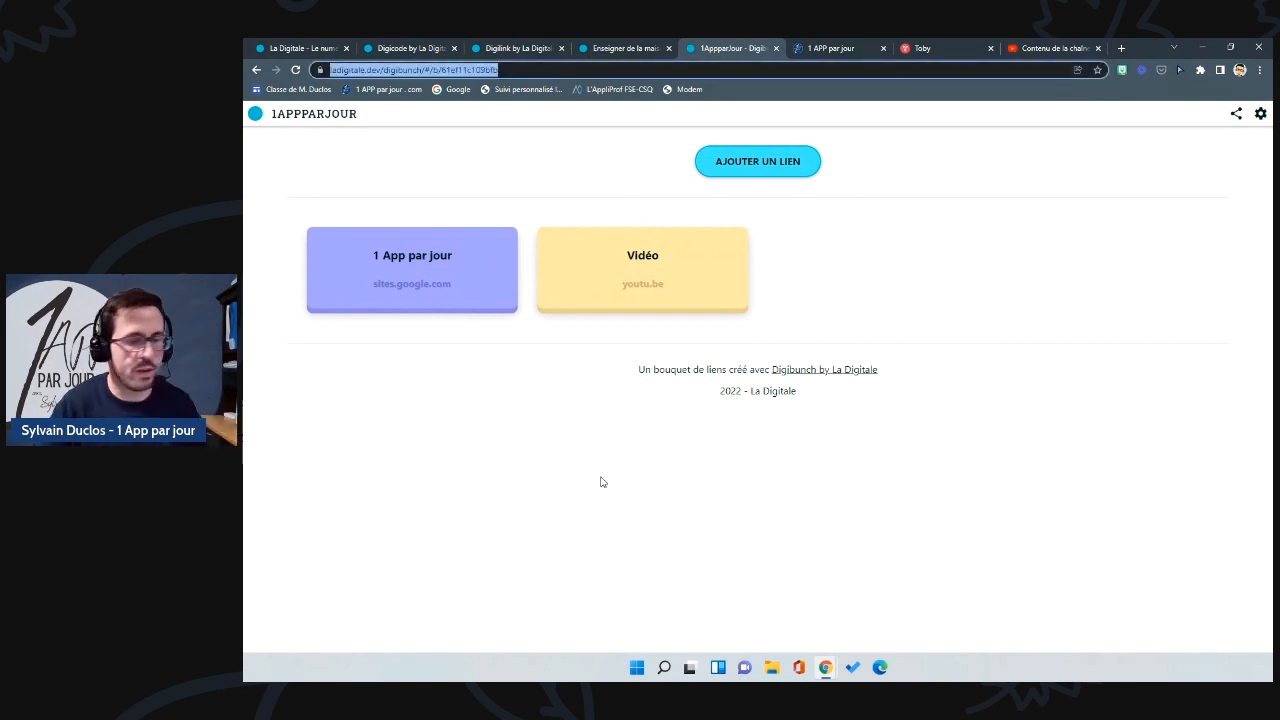
Load the copied bouquet address in a new private Chrome window to view it as a visitor
key("ctrl+shift+n")
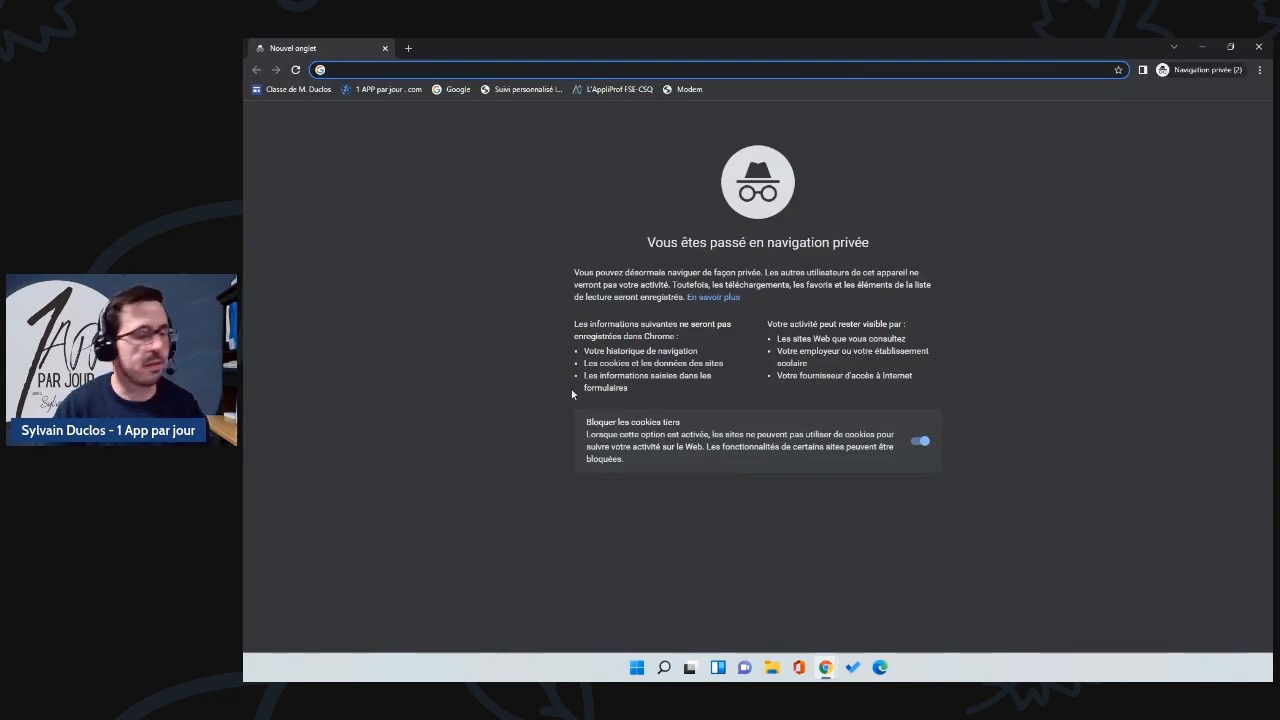
key("ctrl+v")
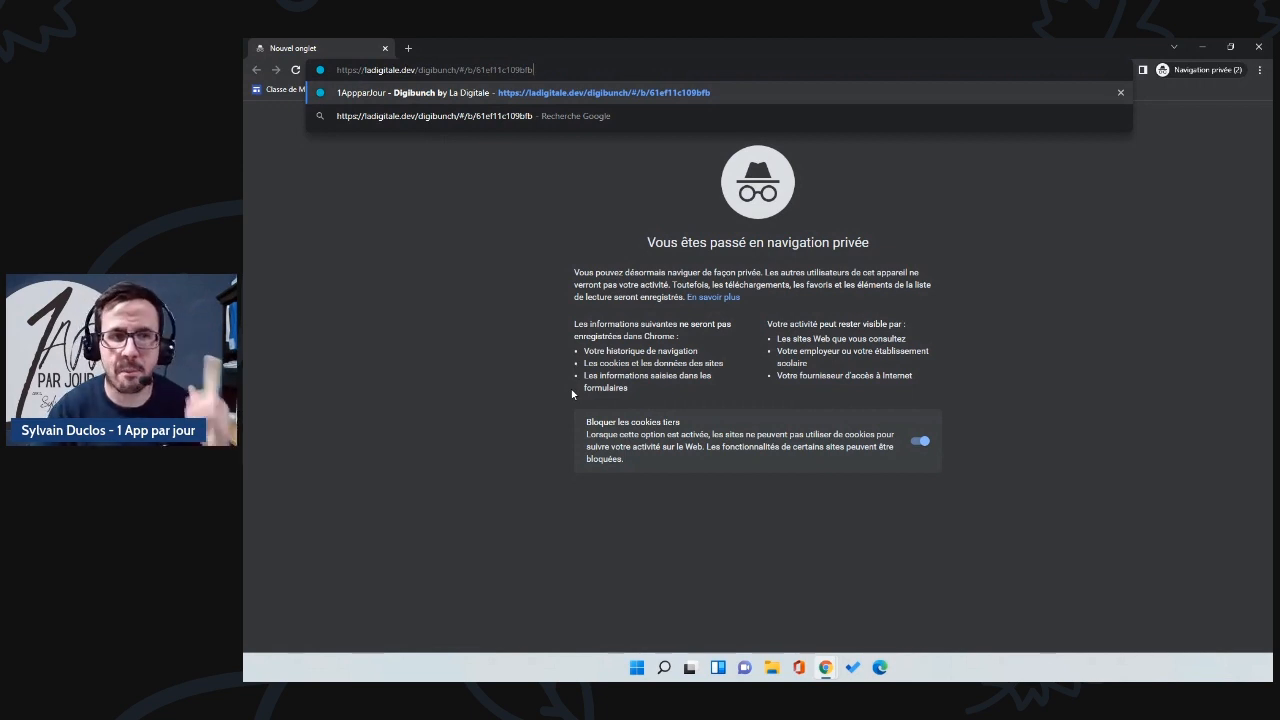
key("Return")
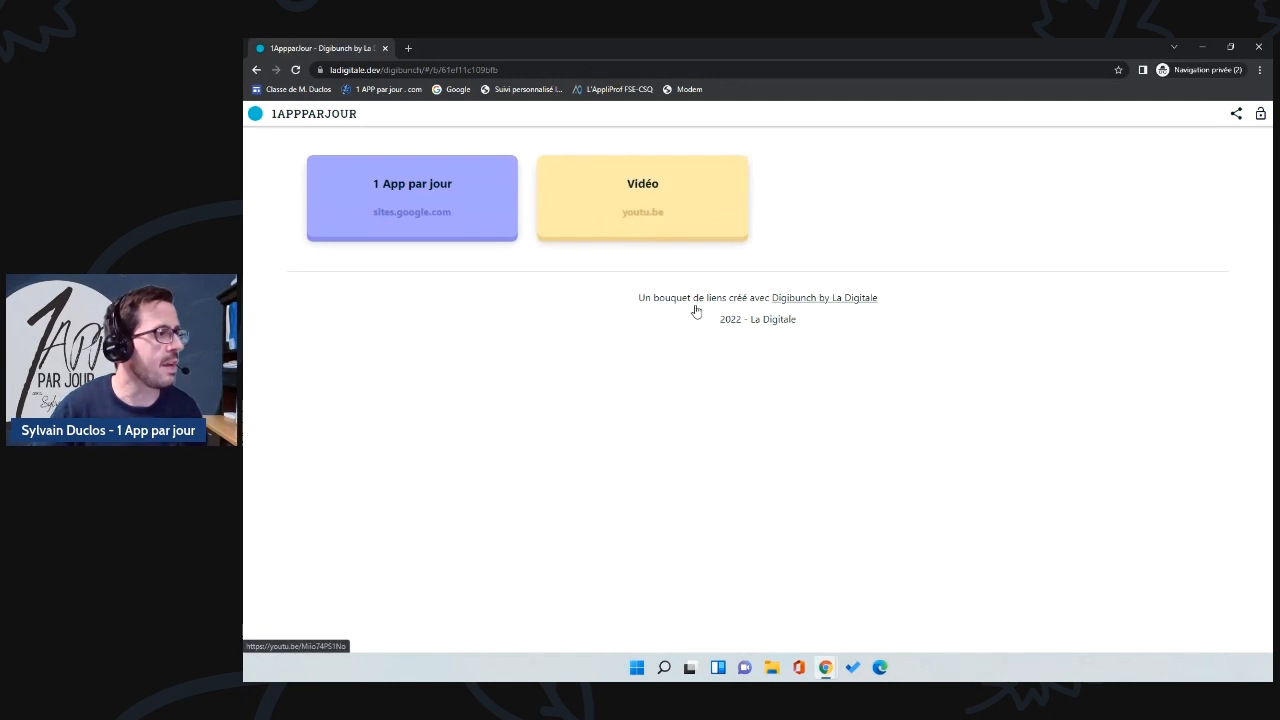
left_click(1261, 114)
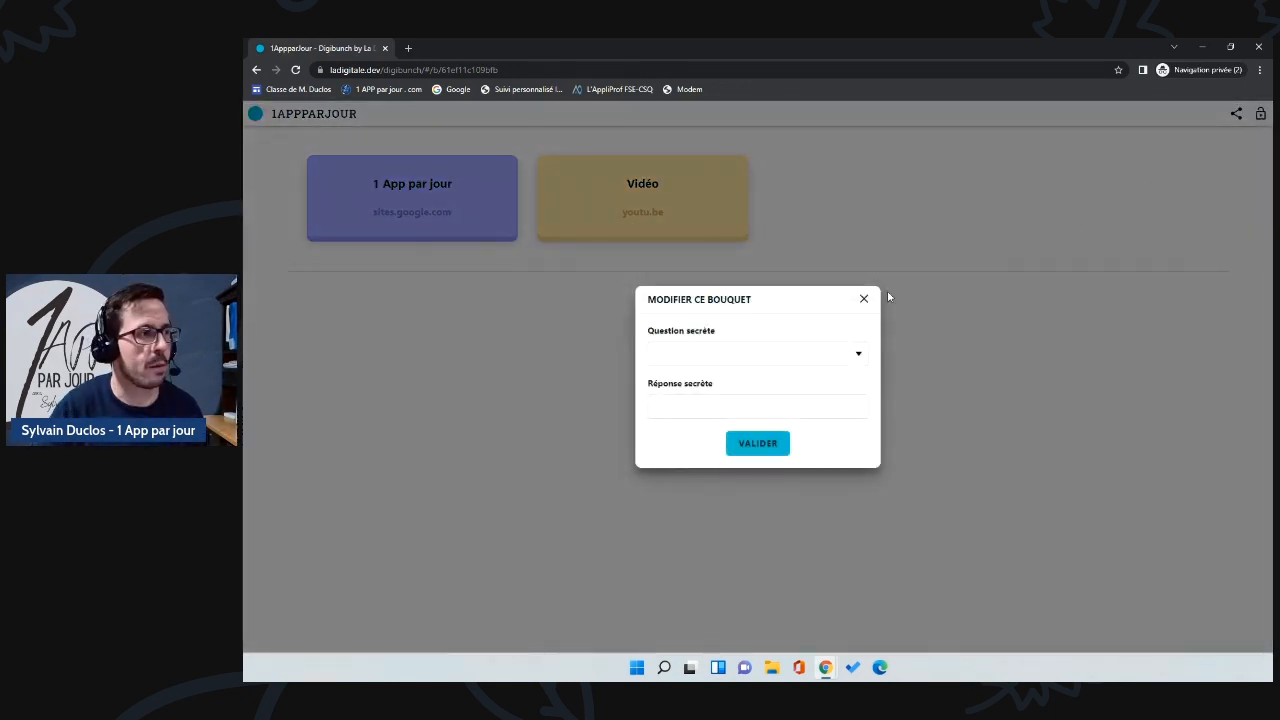
Unlock the bouquet via 'Quel est mon film préféré ?' and its secret answer, then minimise the window
left_click(865, 300)
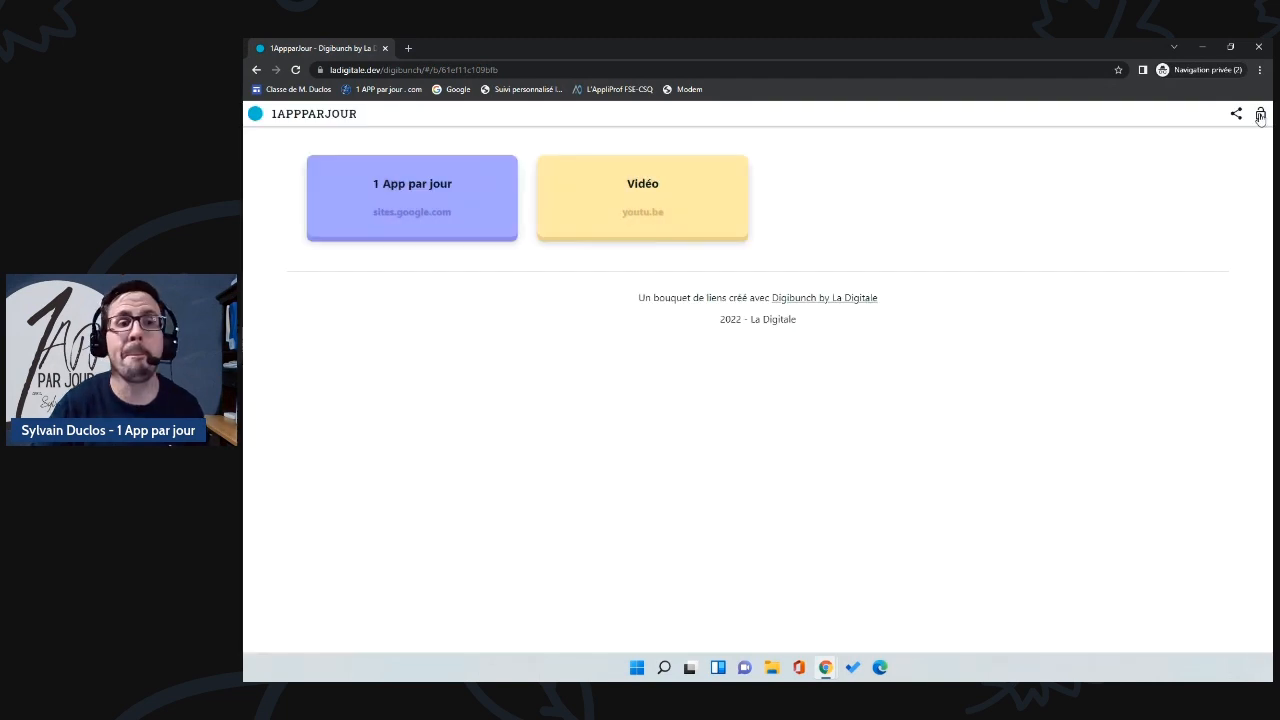
left_click(1261, 114)
left_click(735, 355)
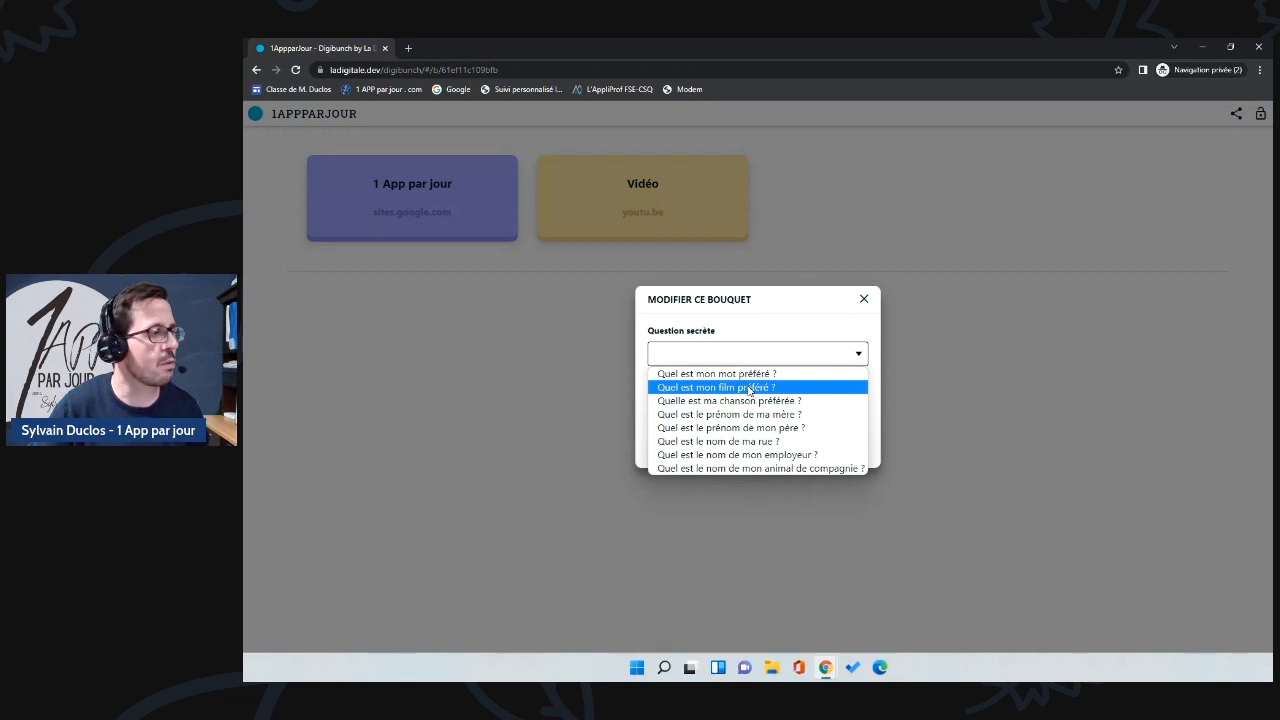
left_click(748, 388)
left_click(719, 405)
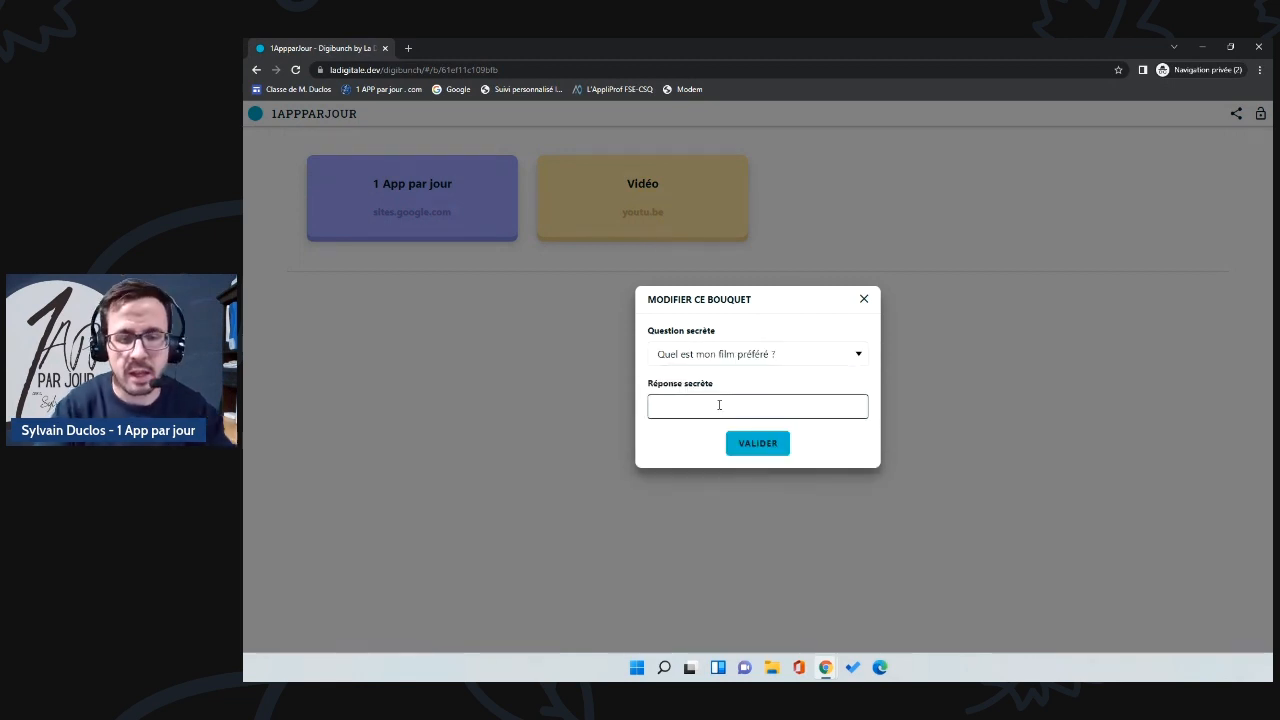
type("•••")
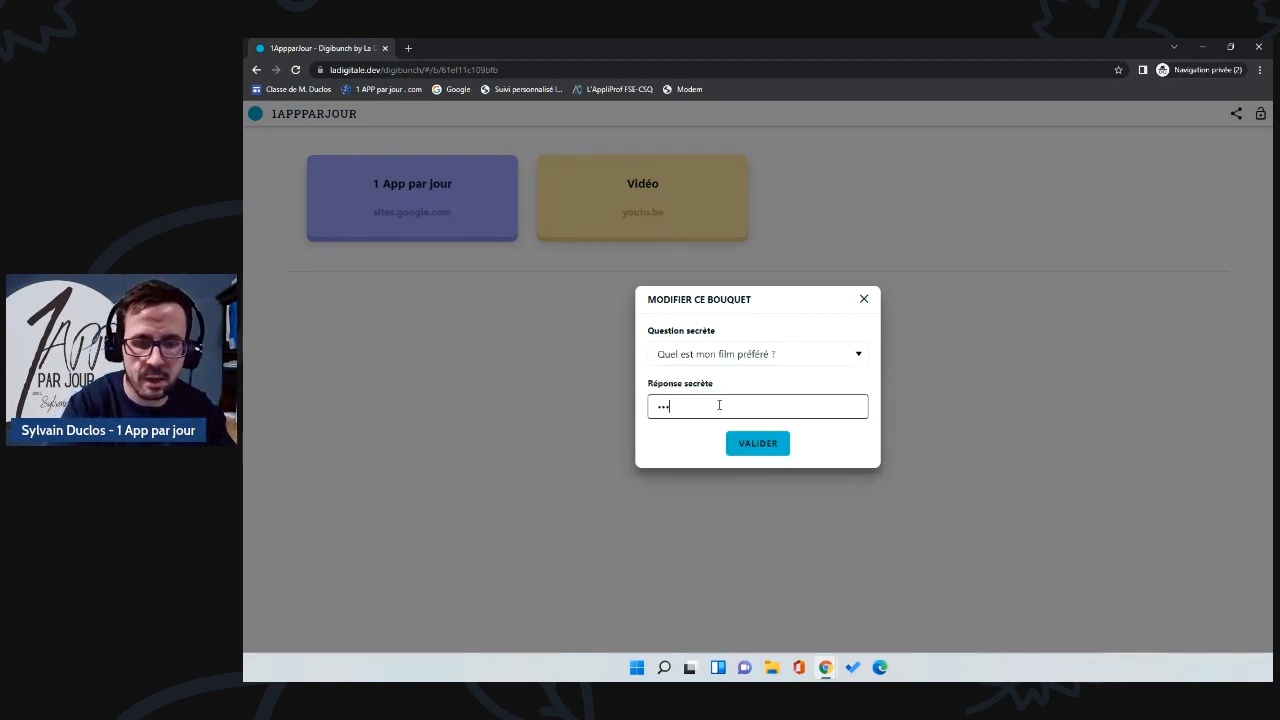
key("BackSpace")
type("•••••")
left_click(762, 446)
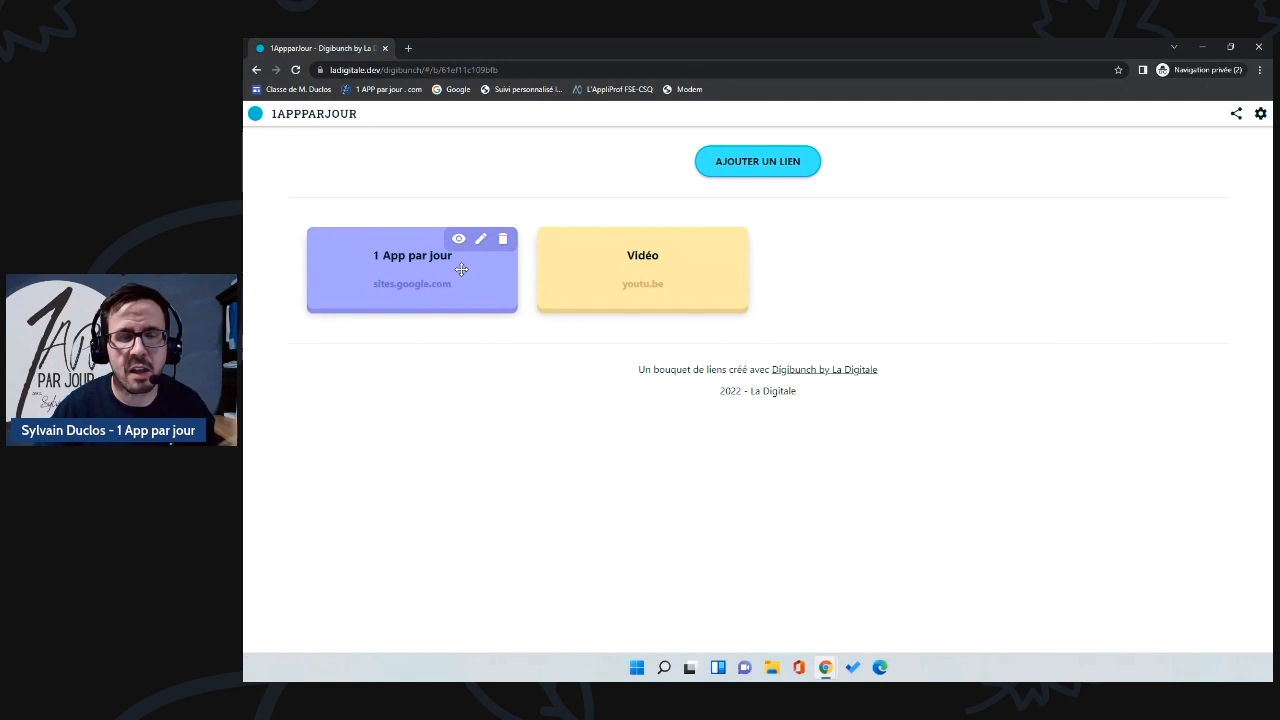
left_click(1203, 47)
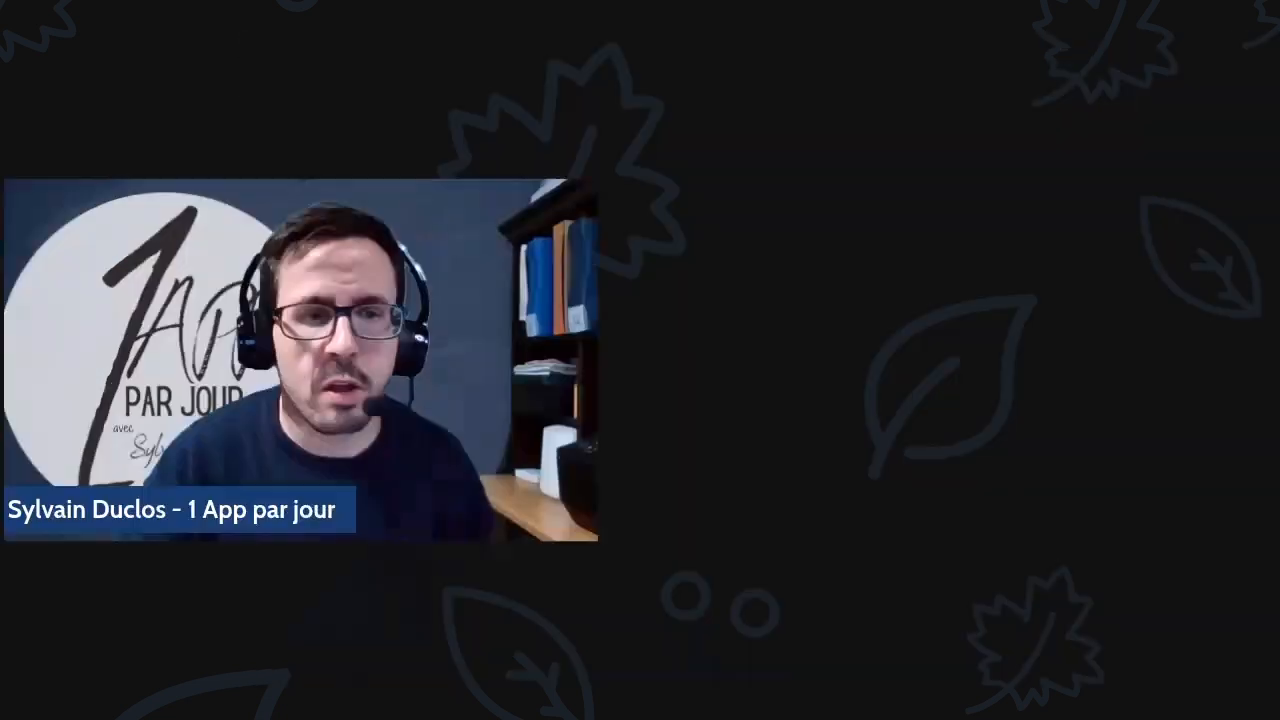